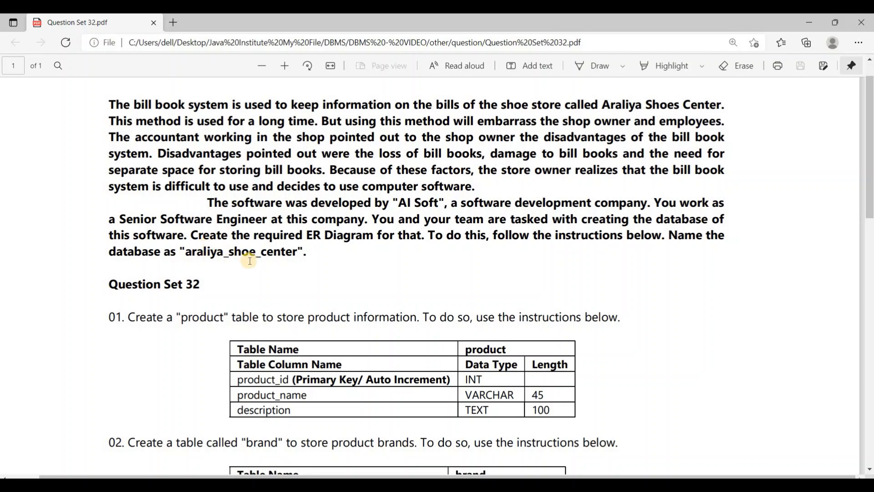
Arrange MySQL Workbench and the Question Set 32 PDF side by side, with an empty diagram area and the table specifications in view
{"action": "scroll", "coordinate": [250, 261], "scroll_direction": "left", "scroll_amount": 2}
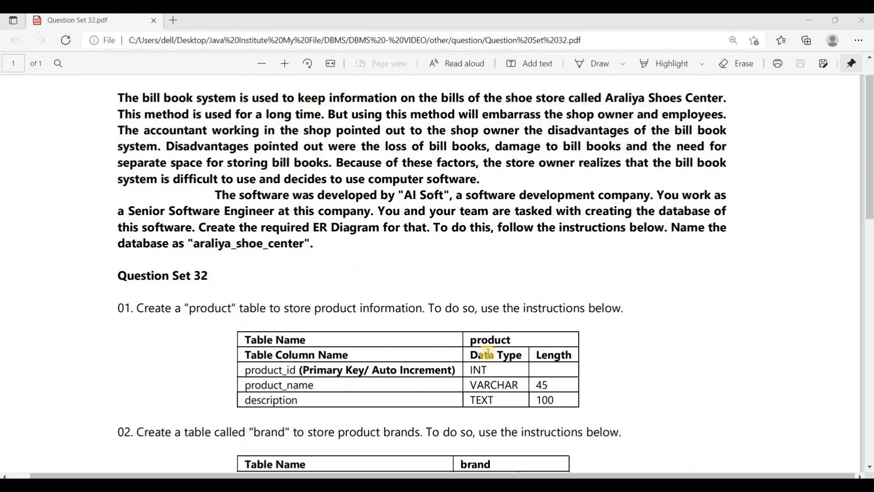
{"action": "key", "text": "alt+Tab"}
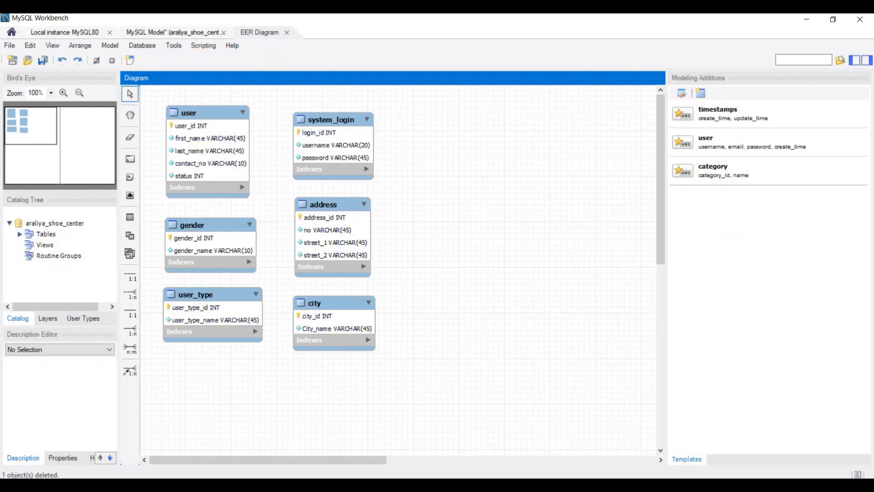
{"action": "key", "text": "alt+Tab"}
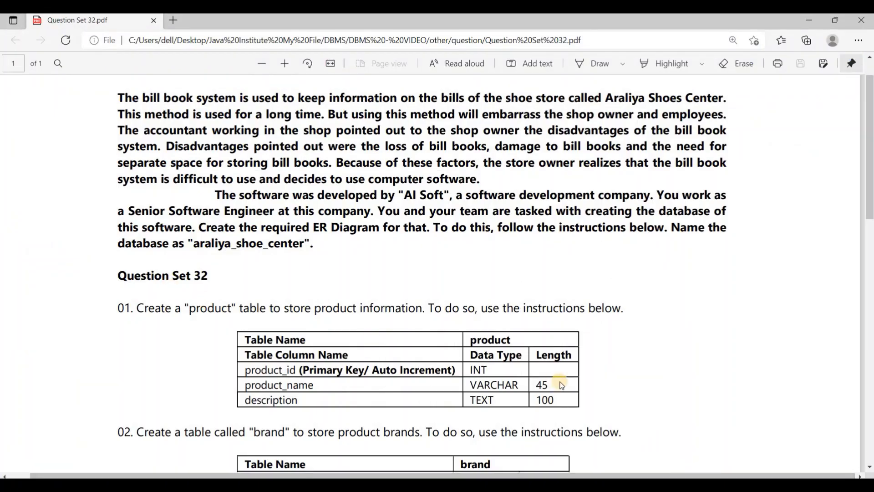
{"action": "scroll", "coordinate": [562, 386], "scroll_direction": "down", "scroll_amount": 2}
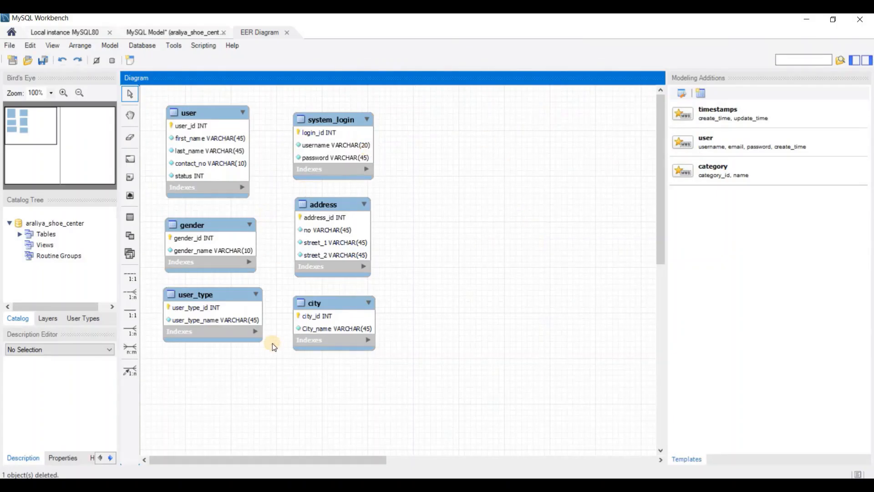
{"action": "left_click_drag", "start_coordinate": [305, 459], "coordinate": [407, 211]}
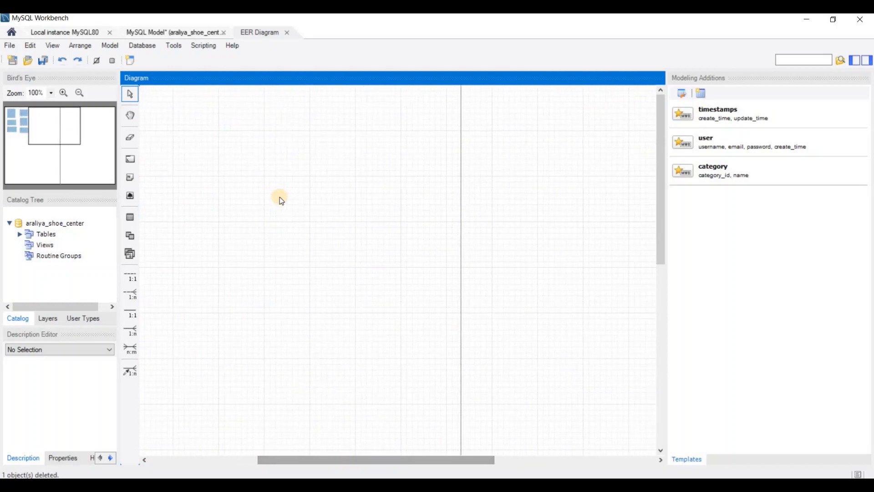
{"action": "left_click", "coordinate": [835, 19]}
{"action": "left_click", "coordinate": [733, 203]}
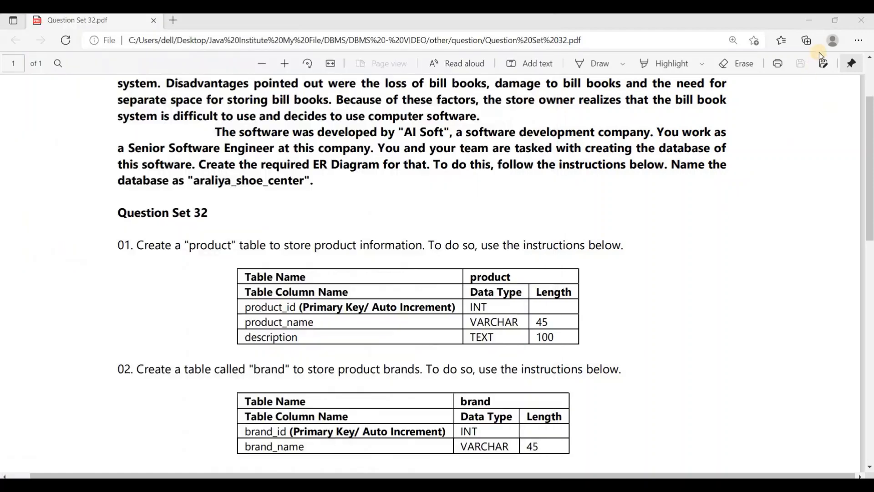
{"action": "left_click", "coordinate": [834, 23]}
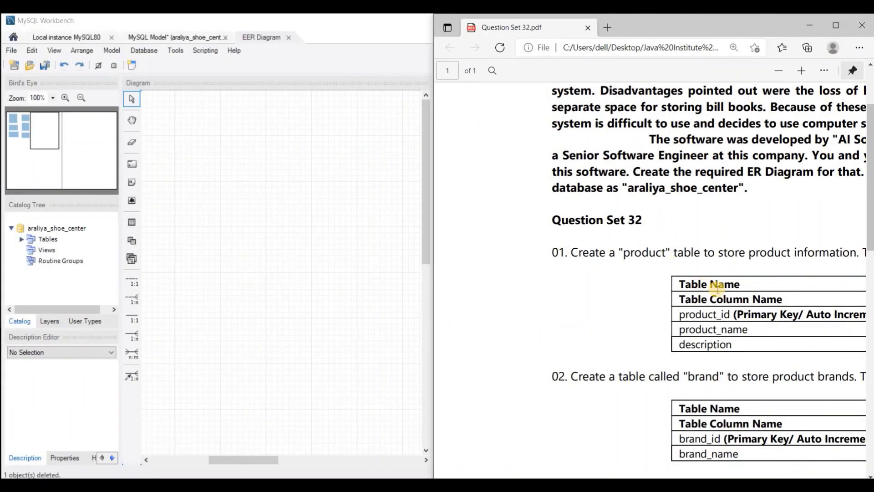
{"action": "scroll", "coordinate": [719, 287], "scroll_direction": "down", "scroll_amount": 2}
{"action": "scroll", "coordinate": [701, 346], "scroll_direction": "down", "scroll_amount": 1}
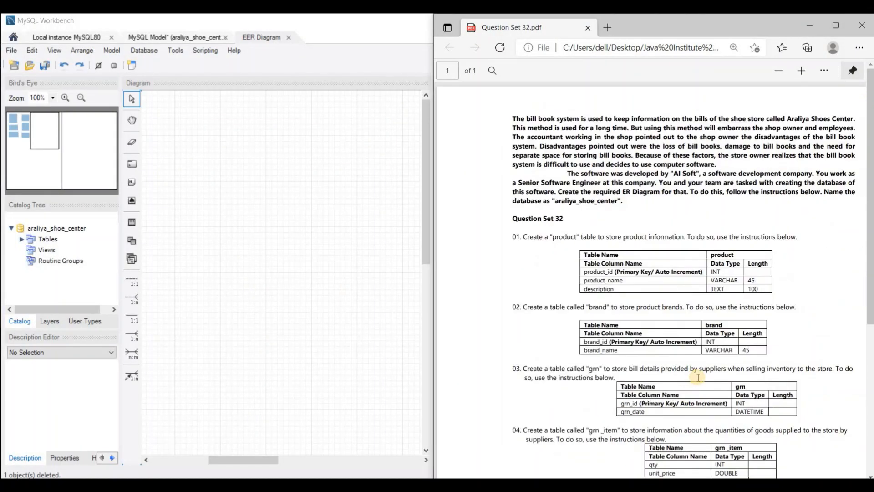
{"action": "scroll", "coordinate": [698, 378], "scroll_direction": "up", "scroll_amount": 1}
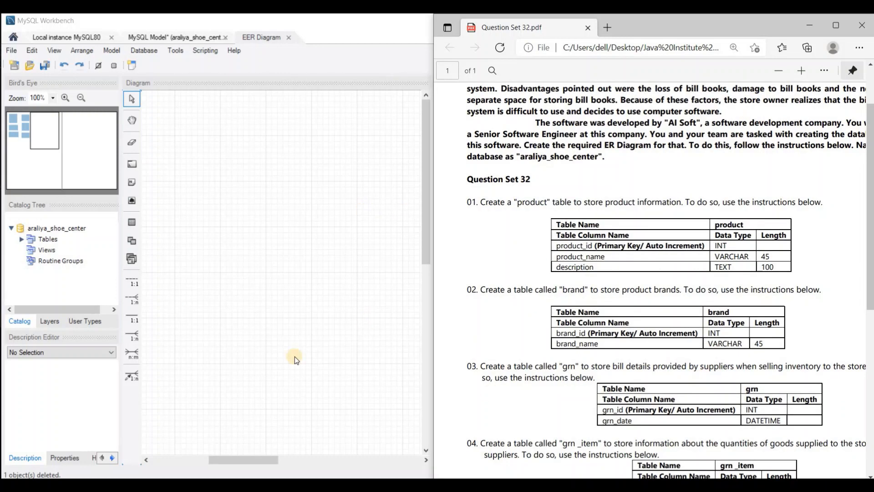
Place a new table in the empty area of the EER diagram and name it product
{"action": "left_click", "coordinate": [133, 229]}
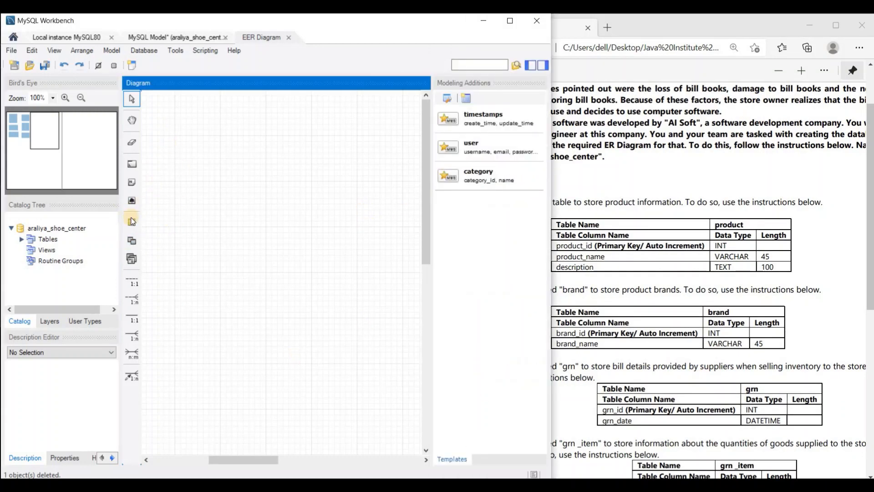
{"action": "left_click_drag", "start_coordinate": [224, 144], "coordinate": [162, 120]}
{"action": "double_click", "coordinate": [162, 121]}
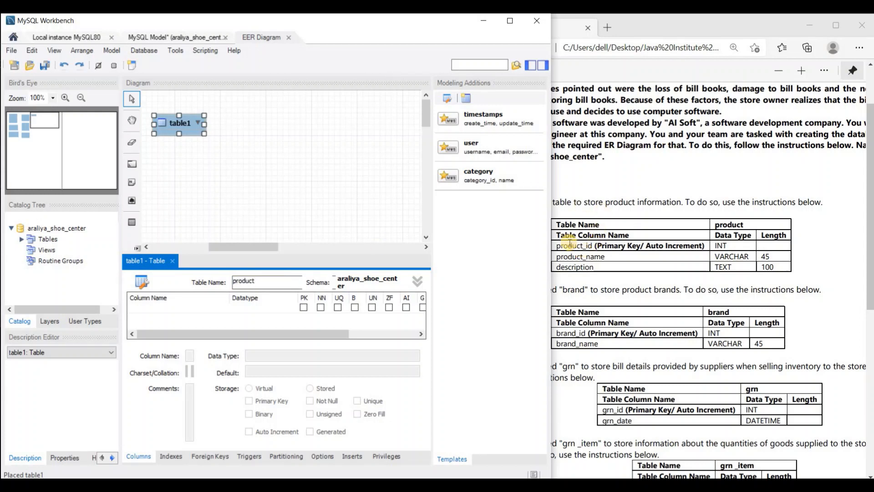
Add an INT column product_id to the product table and make it the auto-increment primary key
{"action": "double_click", "coordinate": [144, 305]}
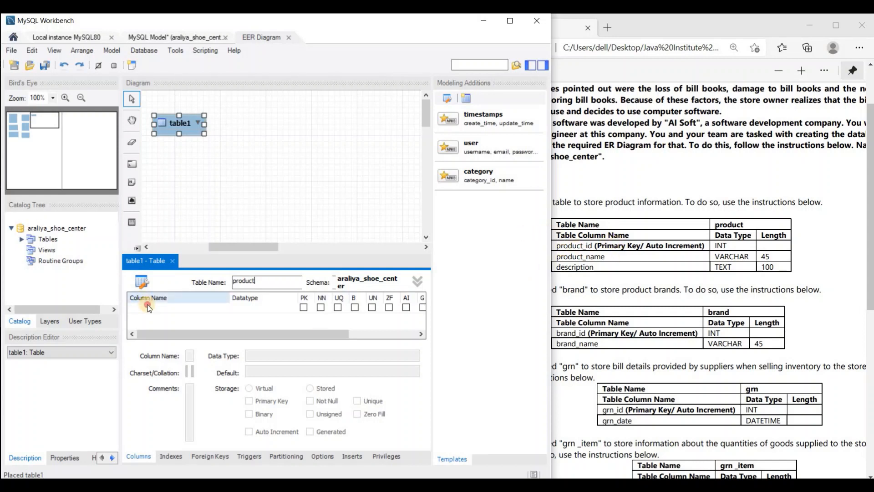
{"action": "type", "text": "product_id"}
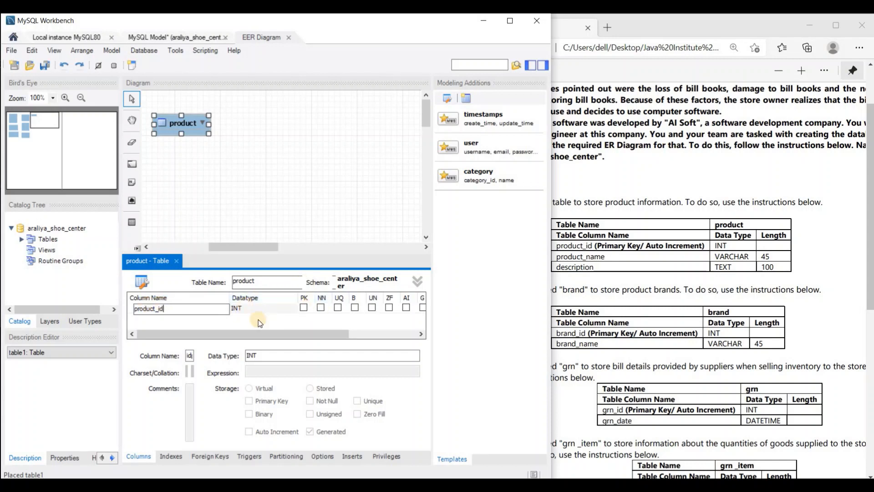
{"action": "left_click", "coordinate": [305, 307]}
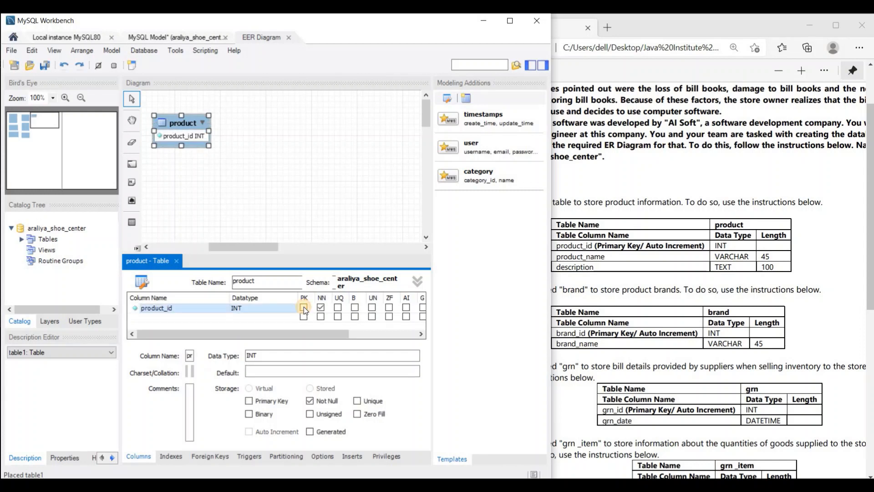
{"action": "left_click", "coordinate": [304, 307]}
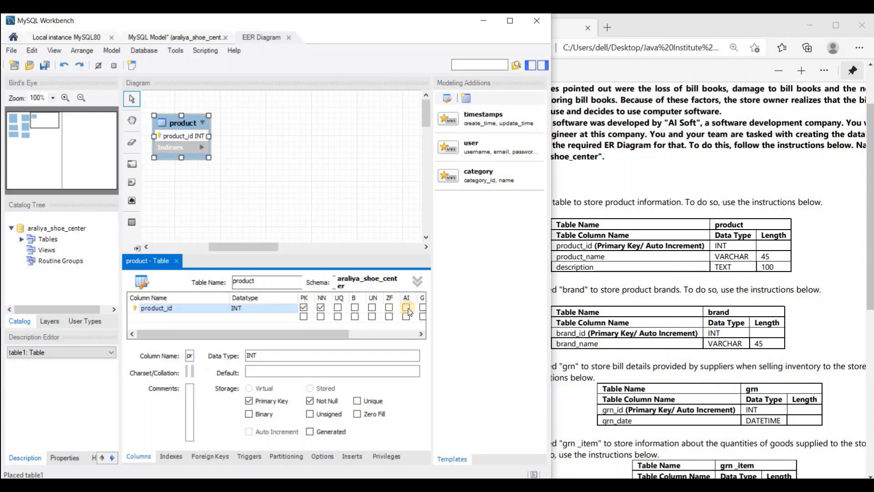
{"action": "left_click", "coordinate": [407, 307]}
{"action": "left_click", "coordinate": [697, 247]}
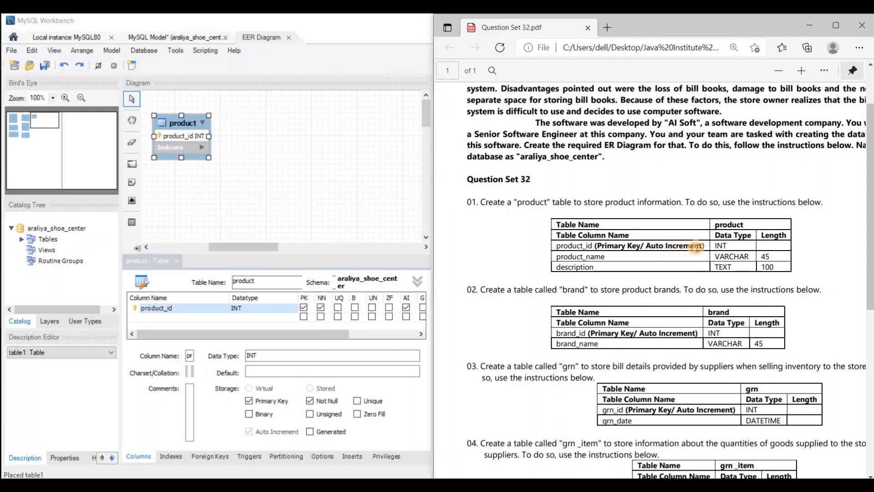
{"action": "double_click", "coordinate": [697, 247]}
{"action": "left_click", "coordinate": [810, 240]}
Add a VARCHAR(45) column product_name to the product table and mark it not null
{"action": "left_click", "coordinate": [156, 319]}
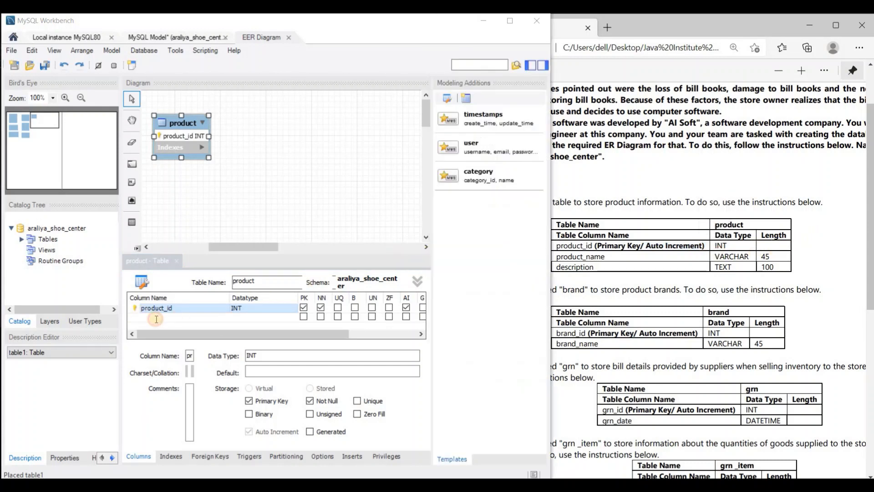
{"action": "left_click", "coordinate": [156, 317]}
{"action": "type", "text": "product_name"}
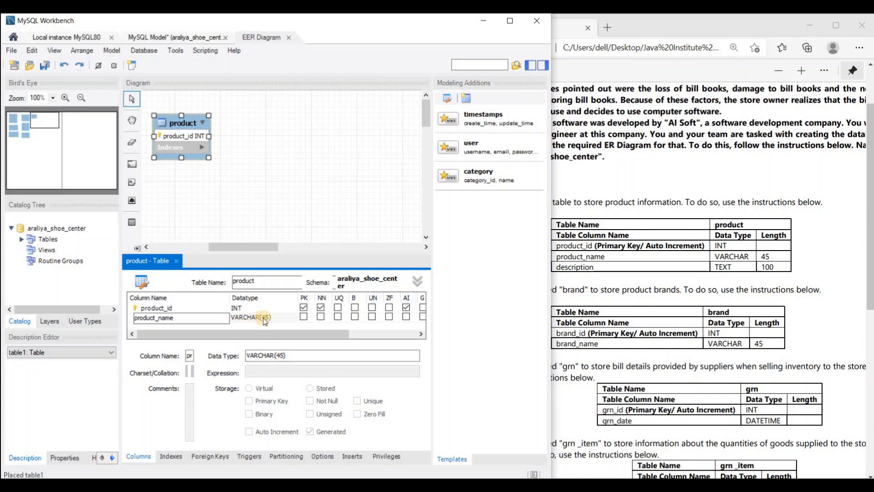
{"action": "left_click", "coordinate": [321, 317]}
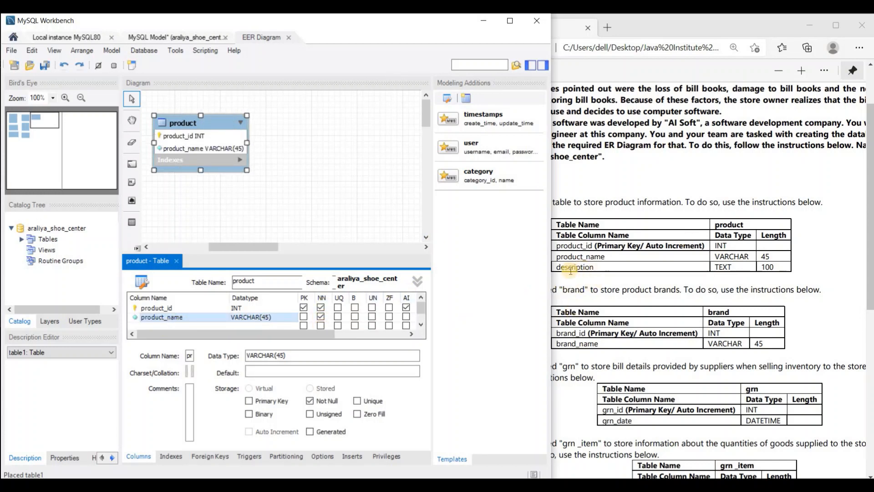
Add a description column to the product table with data type TEXT(100)
{"action": "left_click", "coordinate": [180, 327]}
{"action": "left_click", "coordinate": [179, 326]}
{"action": "type", "text": "description"}
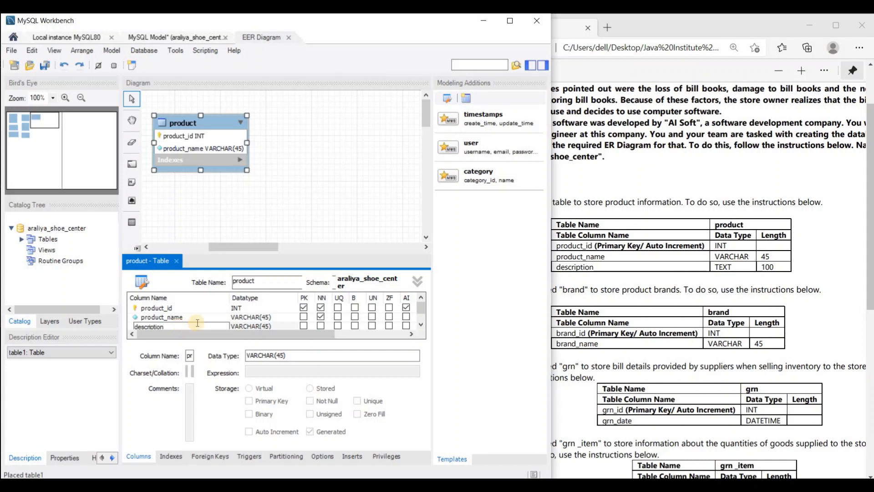
{"action": "left_click", "coordinate": [270, 324]}
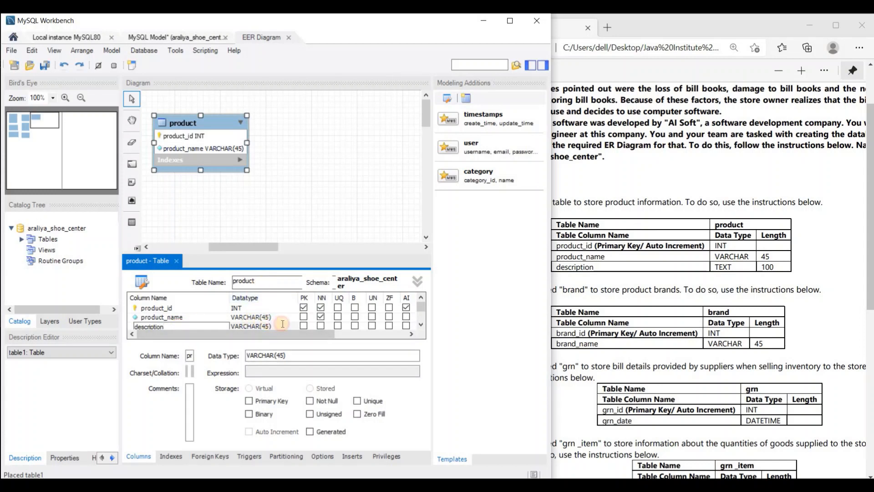
{"action": "left_click", "coordinate": [290, 327]}
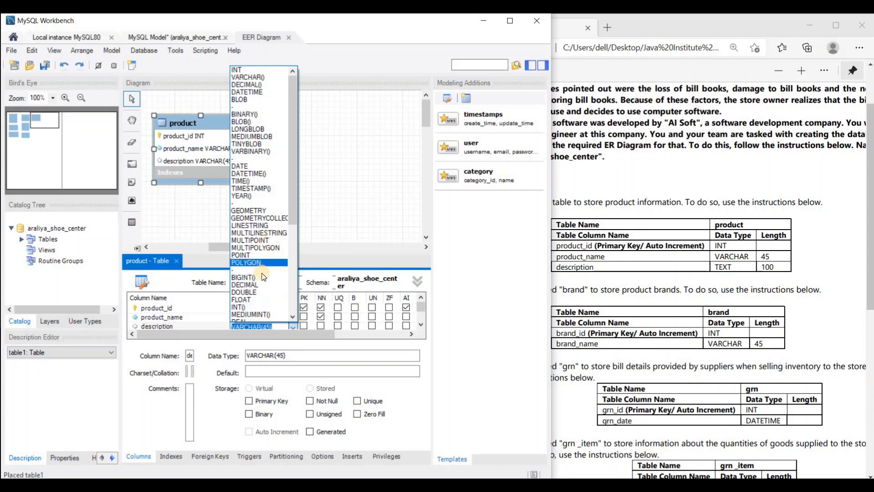
{"action": "scroll", "coordinate": [251, 274], "scroll_direction": "down", "scroll_amount": 3}
{"action": "scroll", "coordinate": [258, 296], "scroll_direction": "down", "scroll_amount": 4}
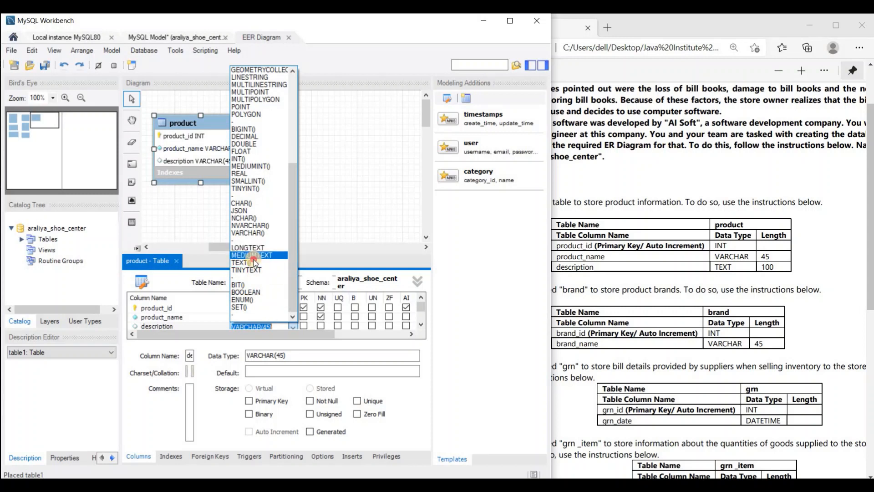
{"action": "left_click", "coordinate": [253, 262]}
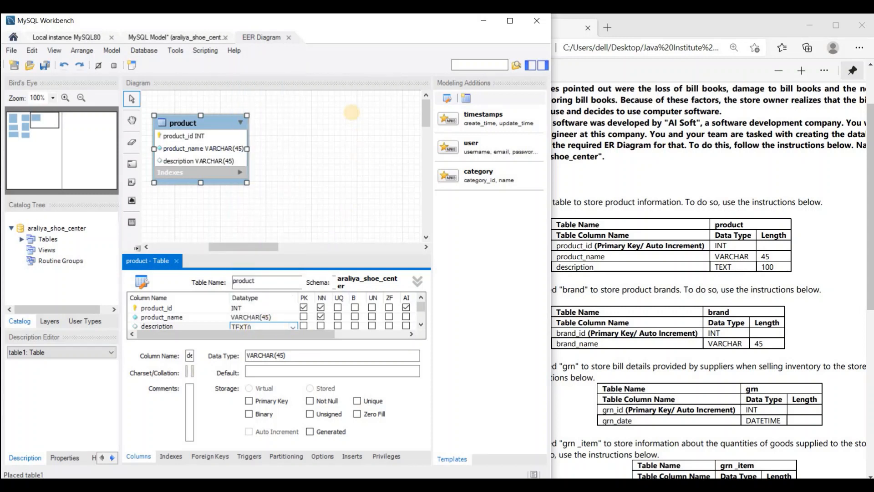
{"action": "type", "text": "100"}
{"action": "left_click", "coordinate": [296, 198]}
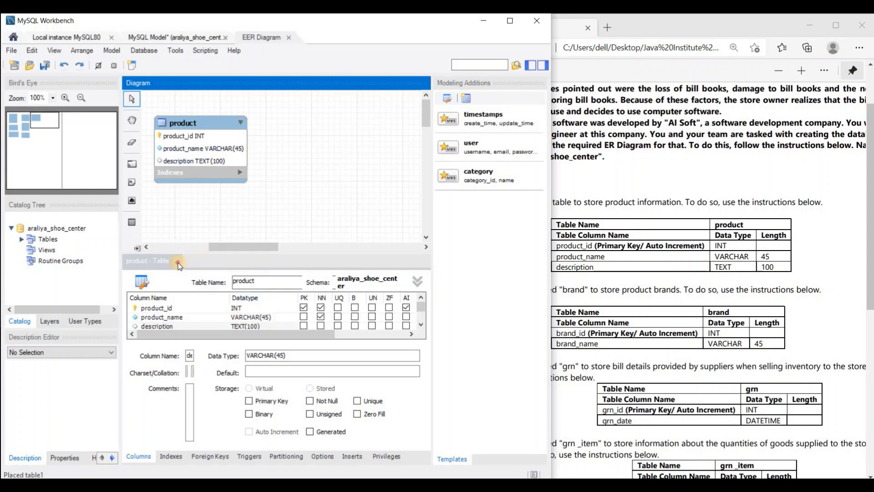
Mark the product table's description column as not null and close the table editor
{"action": "double_click", "coordinate": [189, 145]}
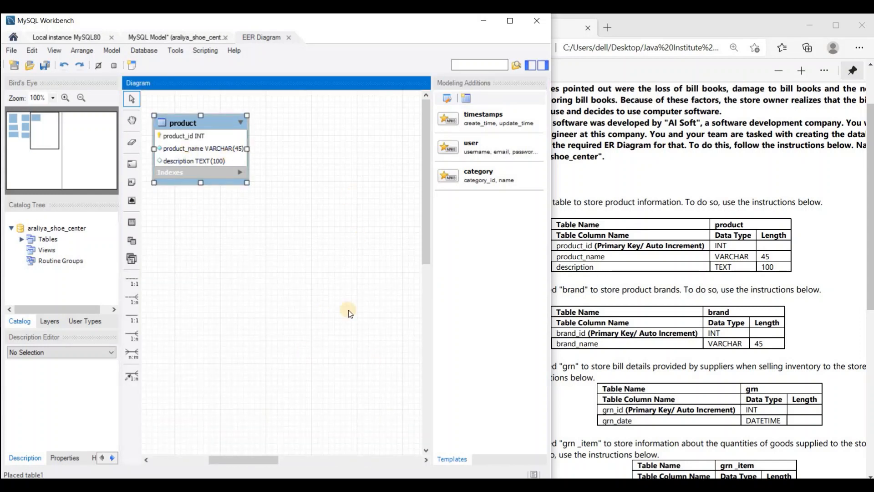
{"action": "left_click", "coordinate": [320, 326]}
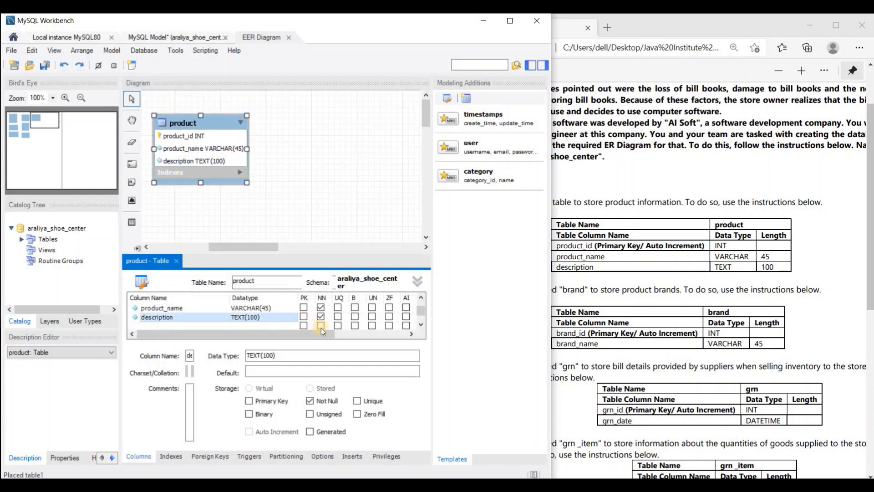
{"action": "left_click", "coordinate": [176, 260]}
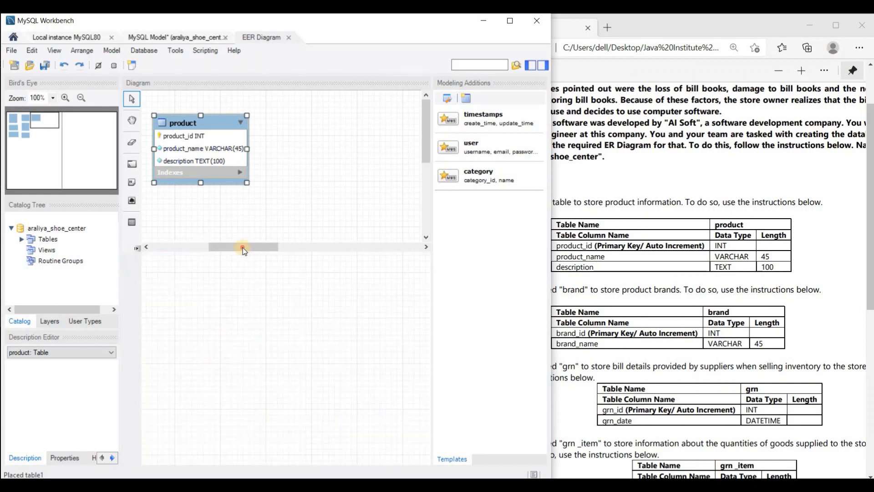
{"action": "left_click", "coordinate": [358, 280]}
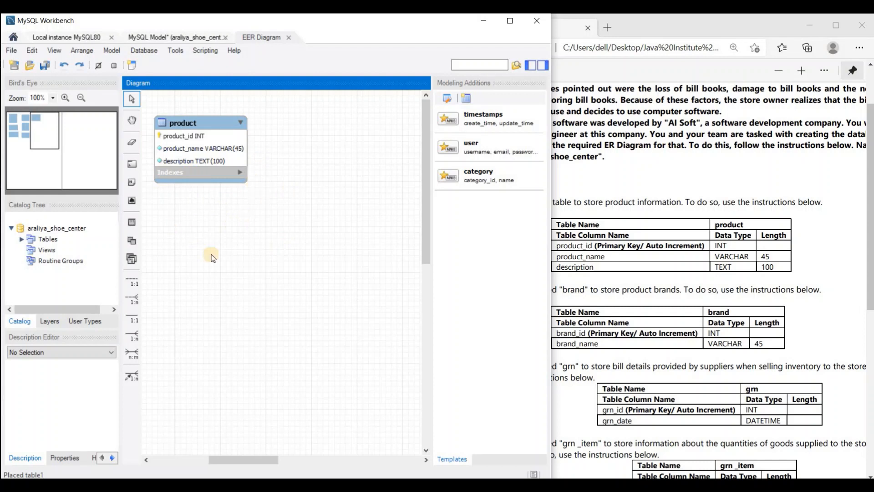
Place a new table below the product table in the diagram and name it brand
{"action": "left_click", "coordinate": [619, 299]}
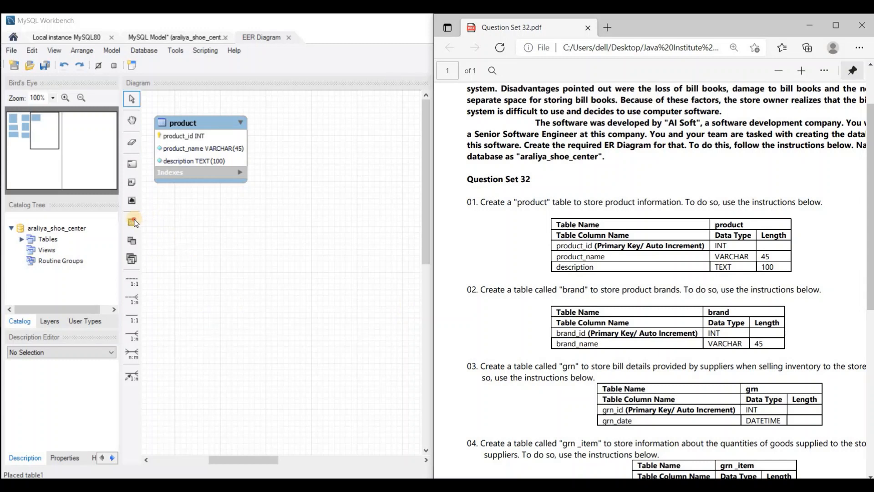
{"action": "left_click", "coordinate": [206, 222]}
{"action": "left_click", "coordinate": [132, 222]}
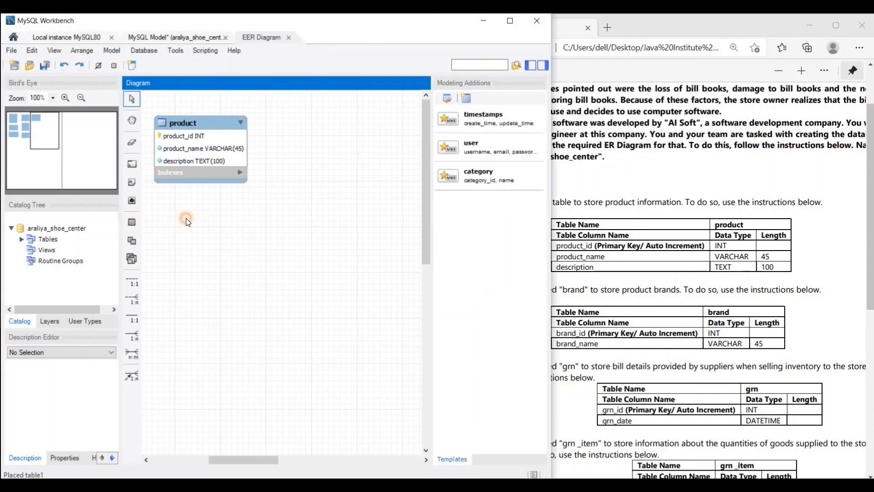
{"action": "left_click", "coordinate": [185, 218]}
{"action": "left_click_drag", "start_coordinate": [205, 225], "coordinate": [183, 217]}
{"action": "double_click", "coordinate": [184, 217]}
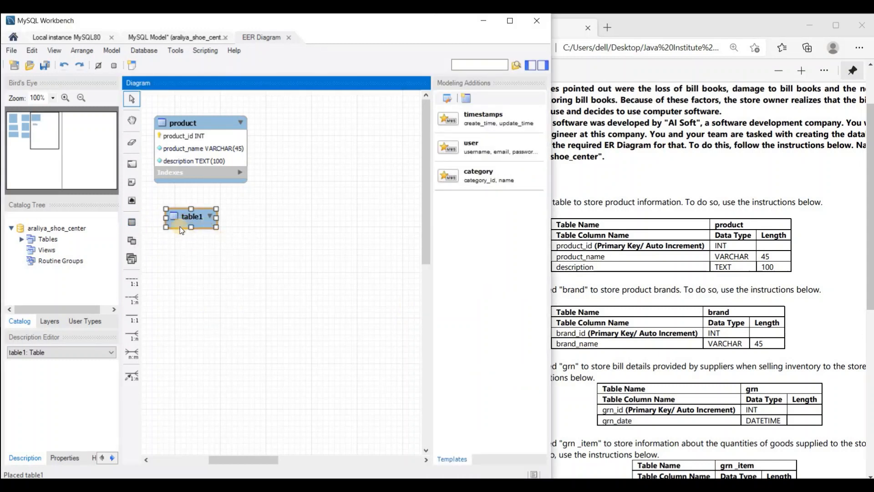
{"action": "double_click", "coordinate": [246, 282]}
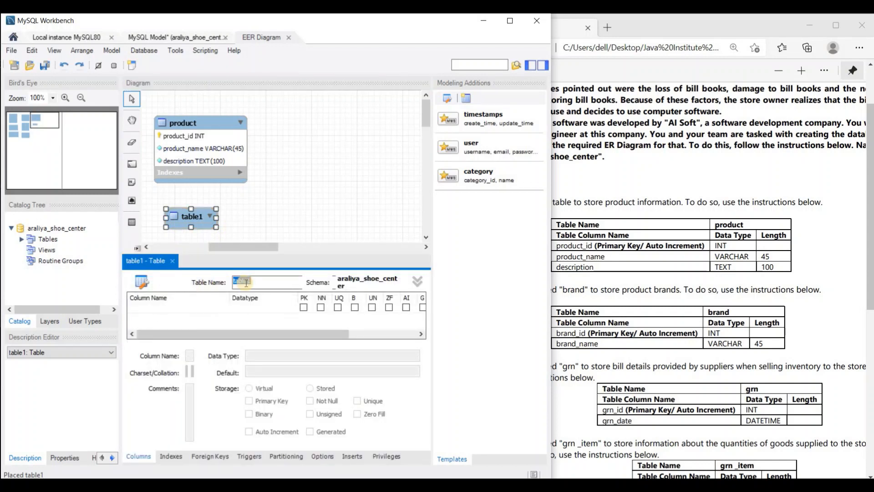
{"action": "type", "text": "brand"}
Add an INT column brand_id to the brand table and mark it as primary key and auto increment
{"action": "double_click", "coordinate": [152, 309]}
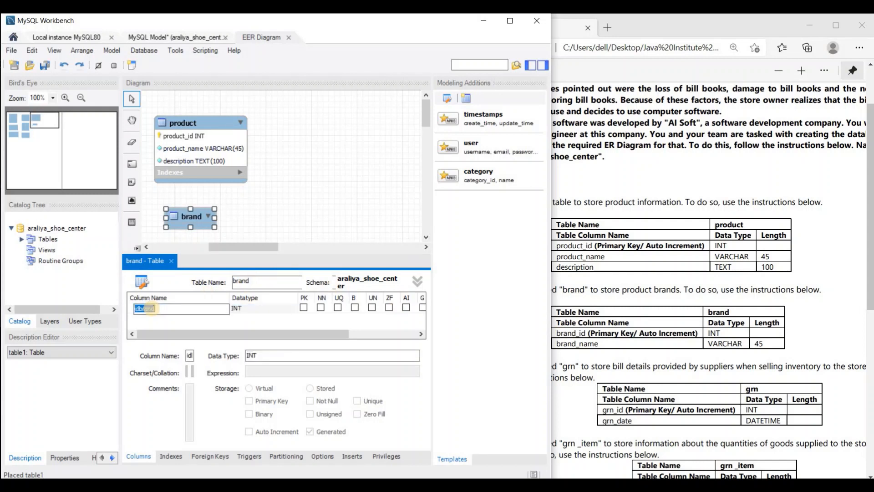
{"action": "type", "text": "b"}
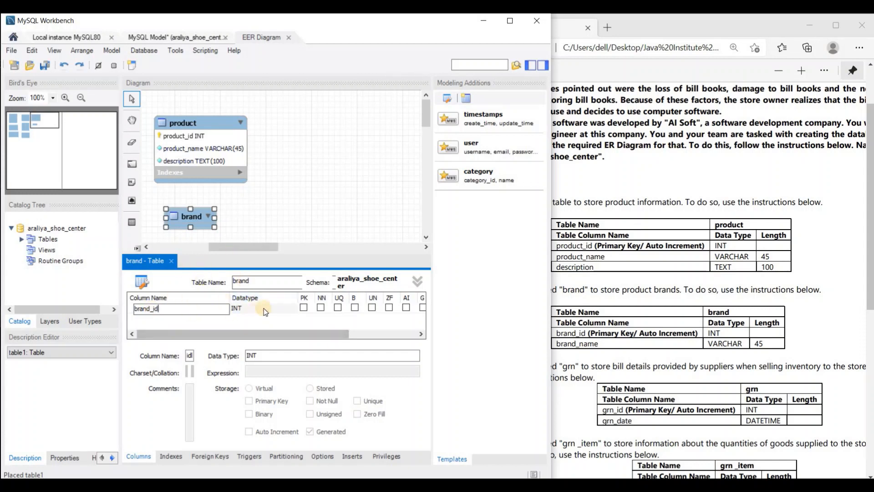
{"action": "left_click", "coordinate": [304, 307]}
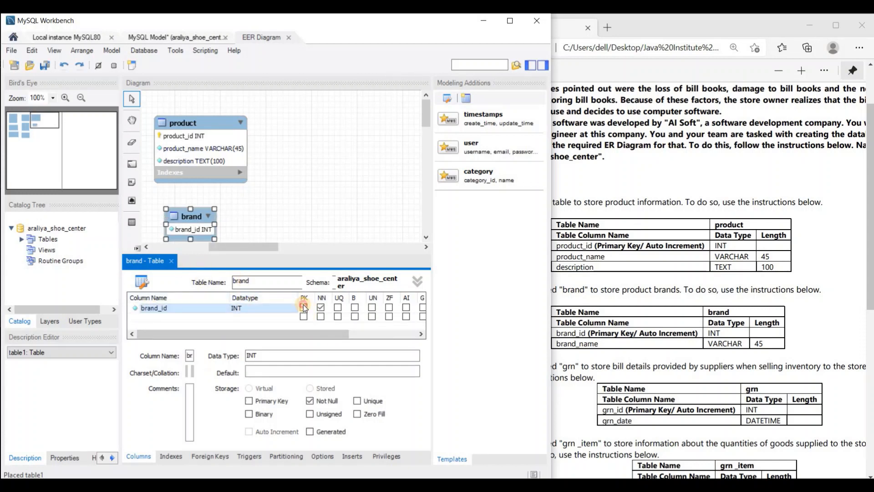
{"action": "left_click", "coordinate": [407, 307]}
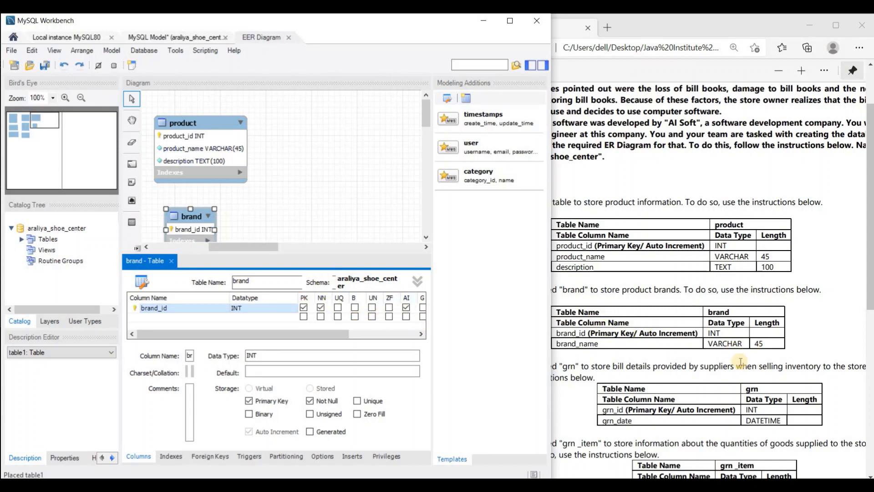
Add a not-null VARCHAR(45) column brand_name to the brand table, close the table editor and nudge the table slightly toward the product table's alignment
{"action": "left_click", "coordinate": [150, 316]}
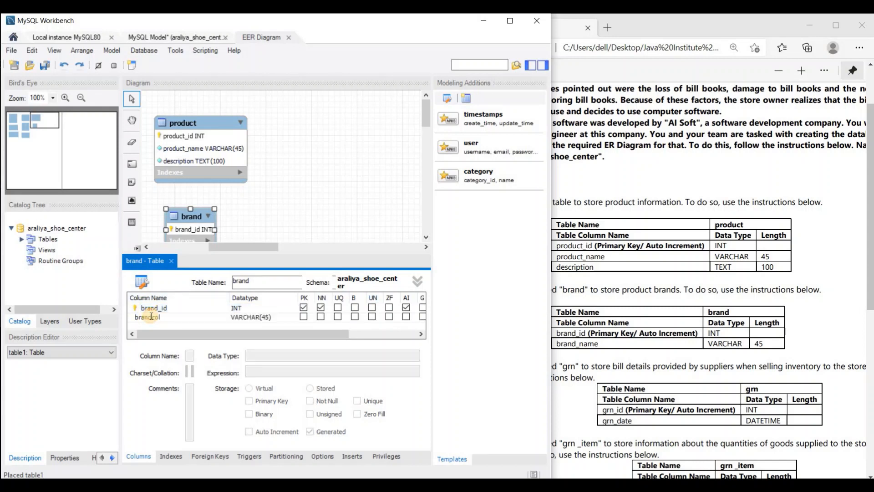
{"action": "type", "text": "b"}
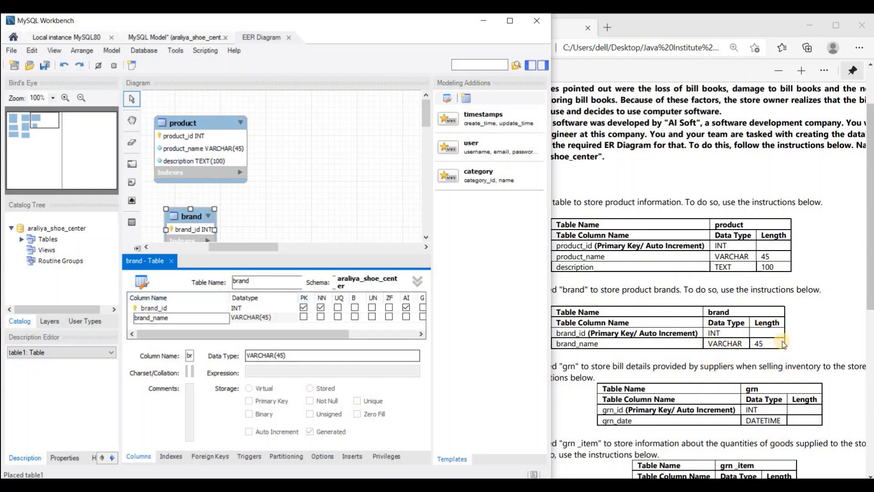
{"action": "left_click", "coordinate": [320, 317]}
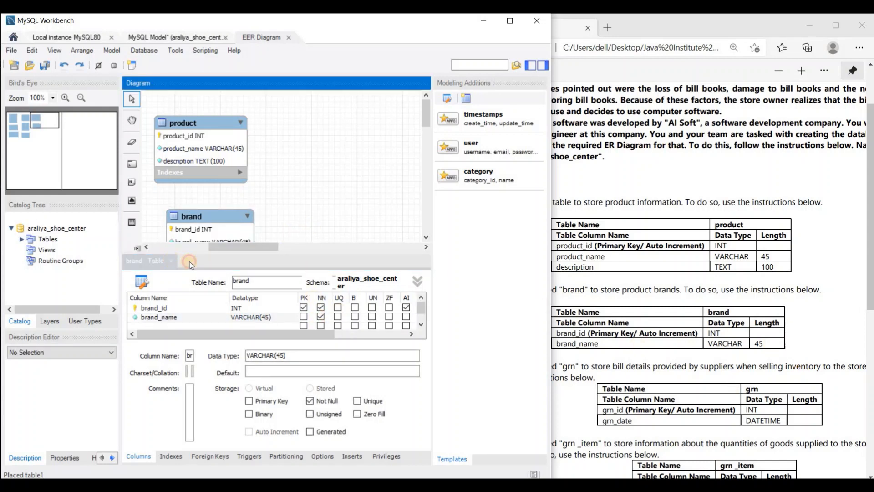
{"action": "left_click", "coordinate": [172, 260]}
{"action": "left_click_drag", "start_coordinate": [195, 234], "coordinate": [191, 234]}
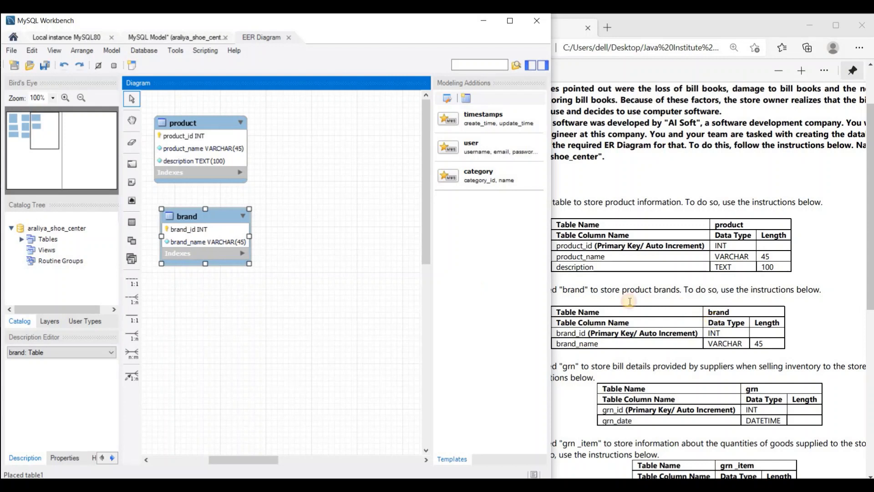
Consult the grn specification in the Question Set 32 PDF, place a new table below the brand table and name it grn
{"action": "left_click", "coordinate": [713, 321]}
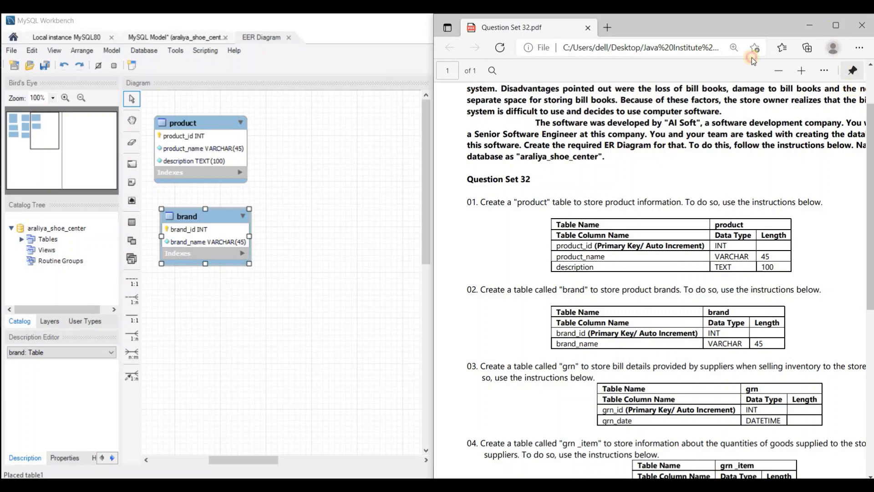
{"action": "left_click", "coordinate": [836, 25]}
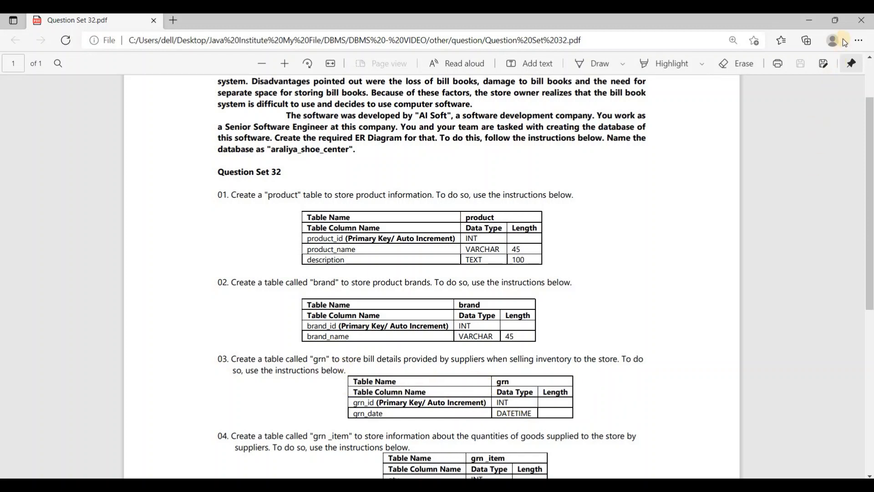
{"action": "left_click", "coordinate": [846, 24]}
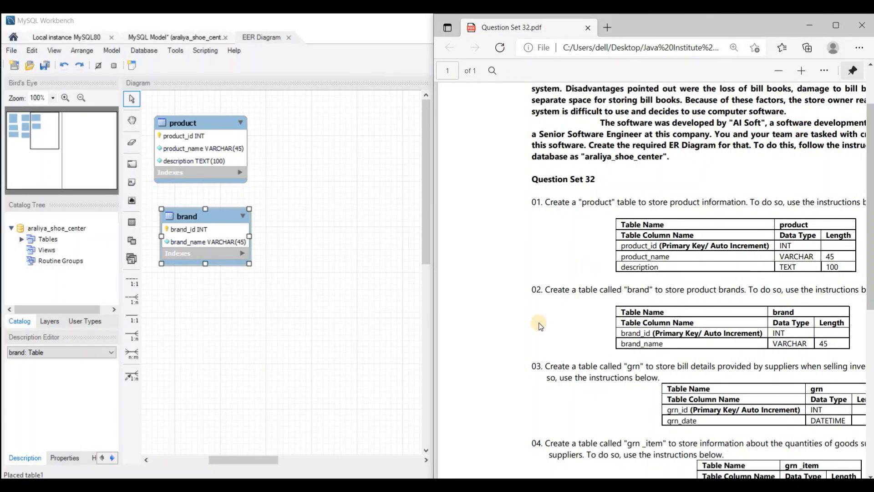
{"action": "left_click", "coordinate": [264, 394]}
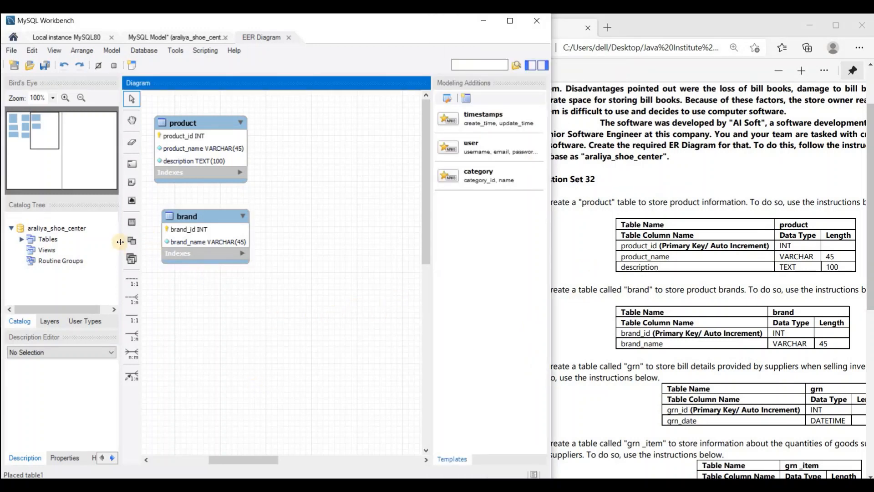
{"action": "left_click", "coordinate": [131, 222]}
{"action": "left_click", "coordinate": [203, 309]}
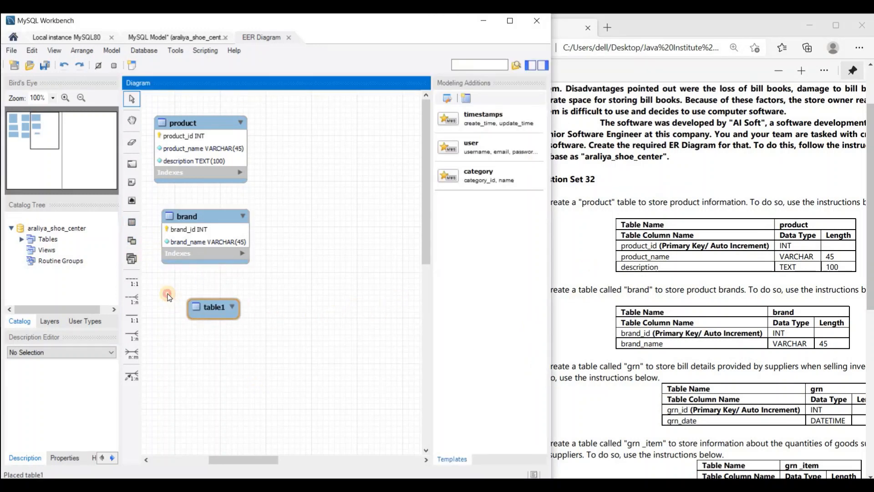
{"action": "left_click_drag", "start_coordinate": [197, 308], "coordinate": [172, 292]}
{"action": "double_click", "coordinate": [215, 303]}
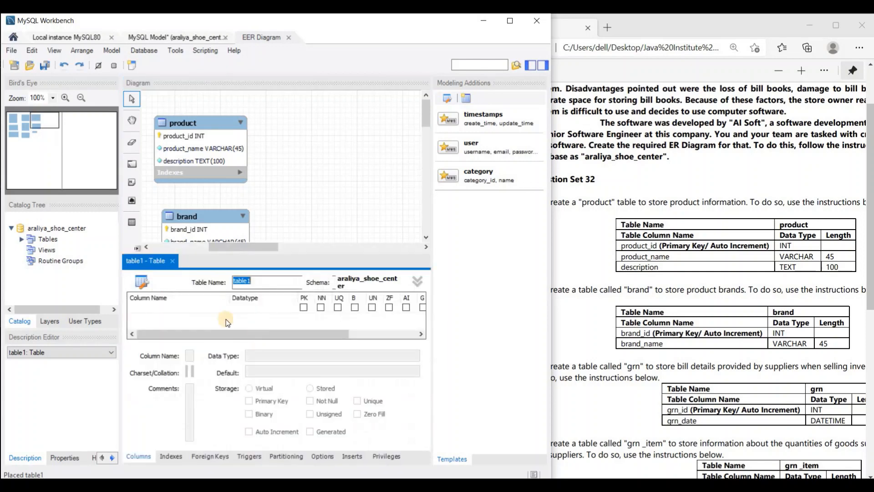
{"action": "type", "text": "grn"}
{"action": "scroll", "coordinate": [663, 341], "scroll_direction": "down", "scroll_amount": 1}
{"action": "scroll", "coordinate": [670, 327], "scroll_direction": "down", "scroll_amount": 1}
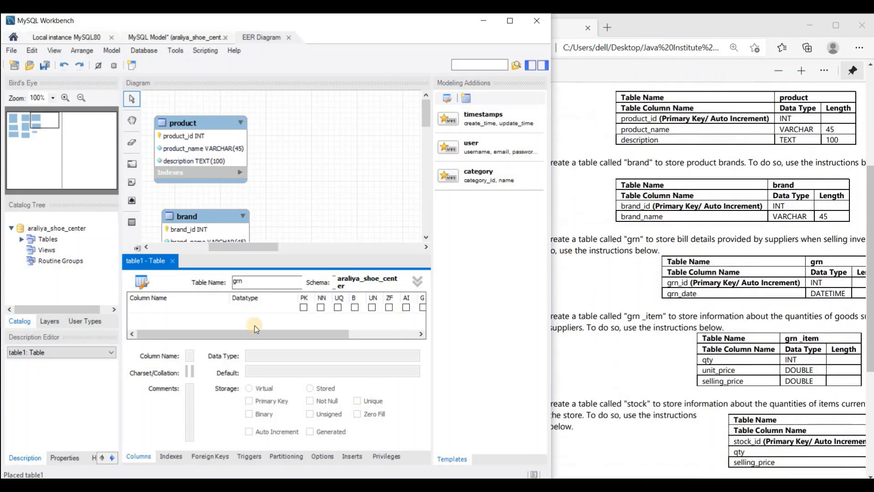
Add an INT column grn_id to the grn table and mark it as primary key and auto increment
{"action": "double_click", "coordinate": [173, 308]}
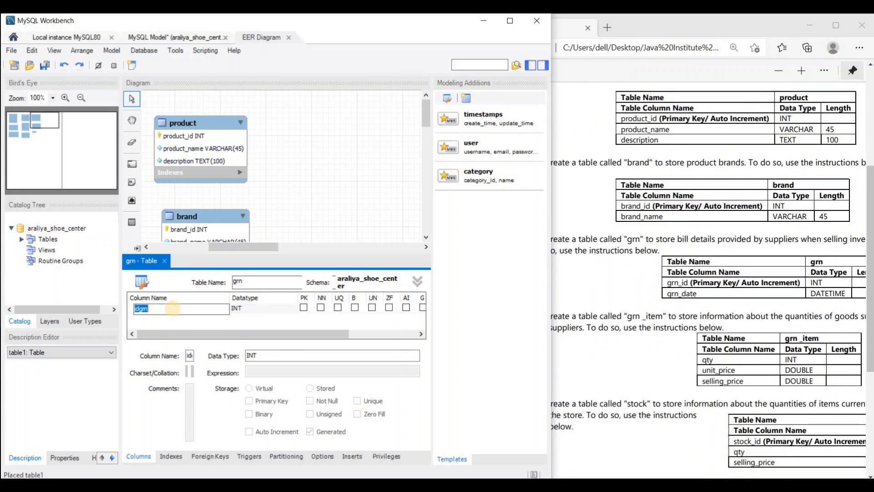
{"action": "type", "text": "g"}
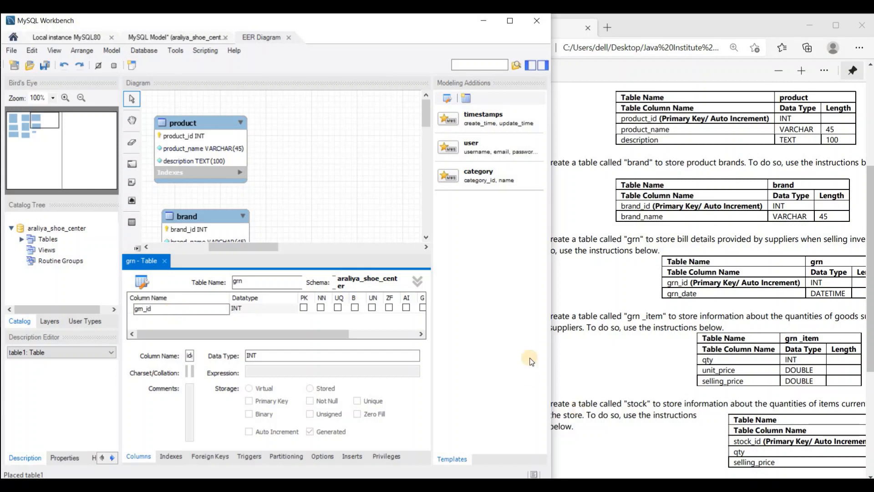
{"action": "left_click", "coordinate": [304, 308]}
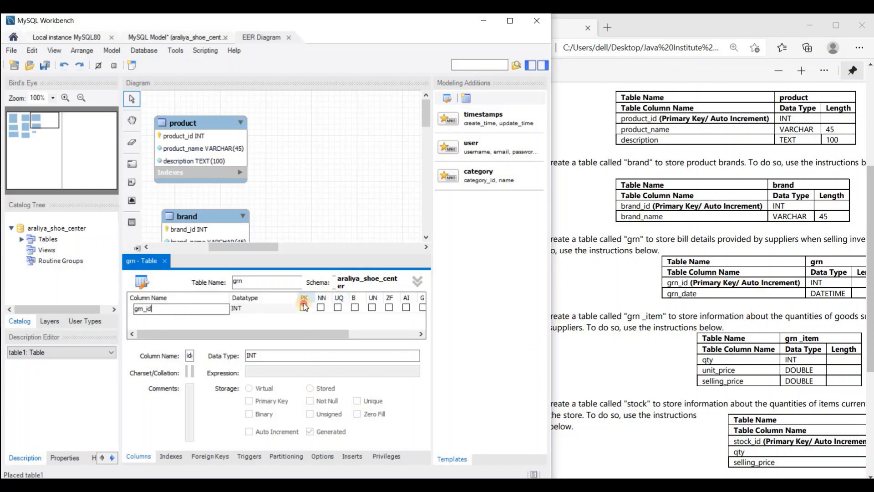
{"action": "left_click", "coordinate": [406, 307]}
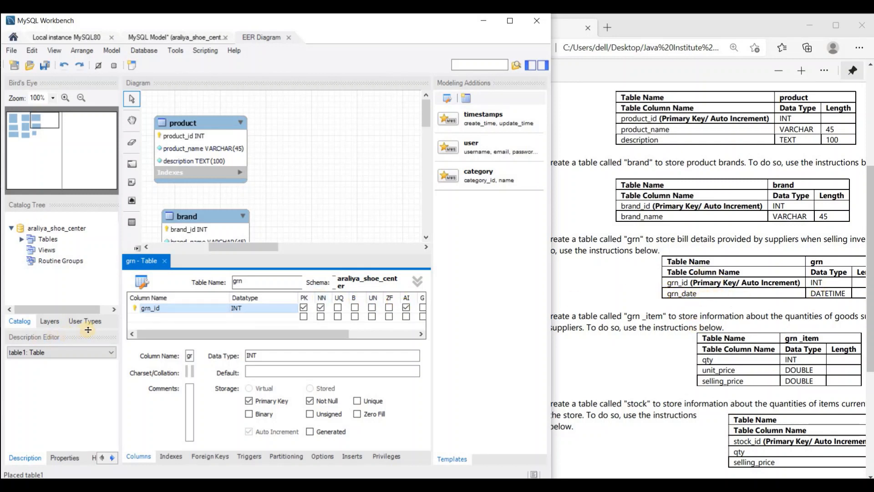
Add a grn_date column with data type DATETIME to the grn table, mark it not null and close the table editor
{"action": "left_click", "coordinate": [145, 319]}
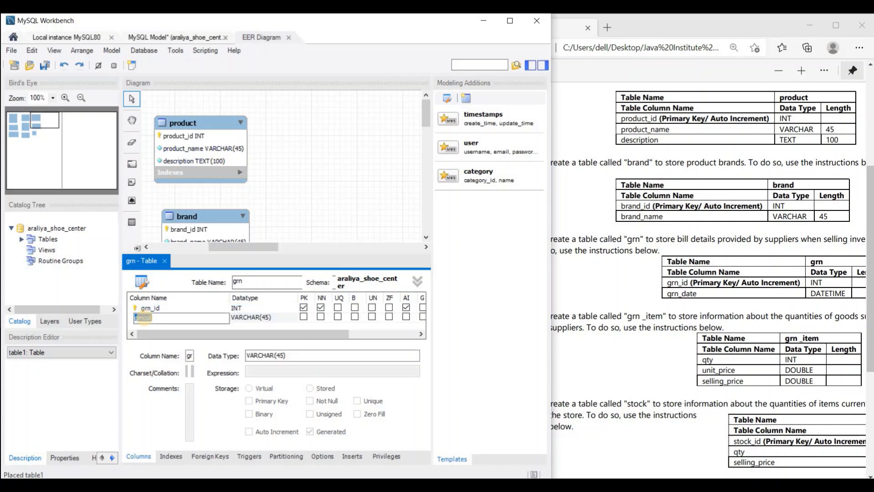
{"action": "type", "text": "g"}
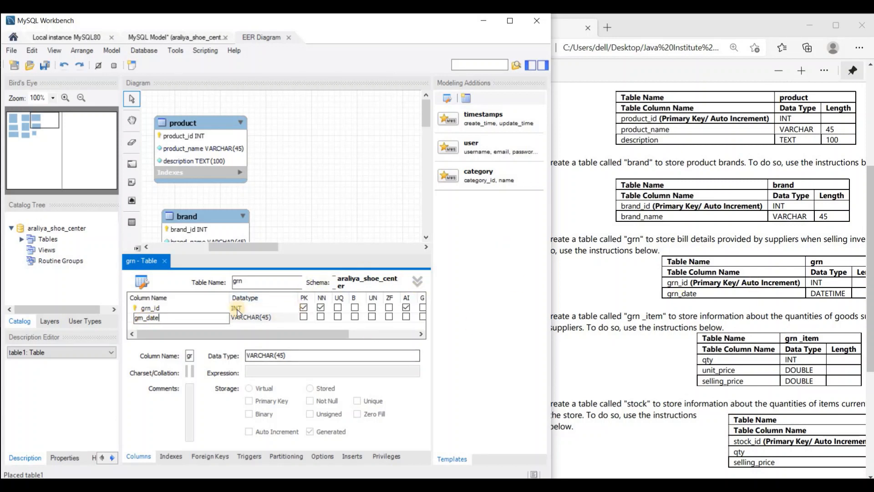
{"action": "left_click", "coordinate": [293, 316]}
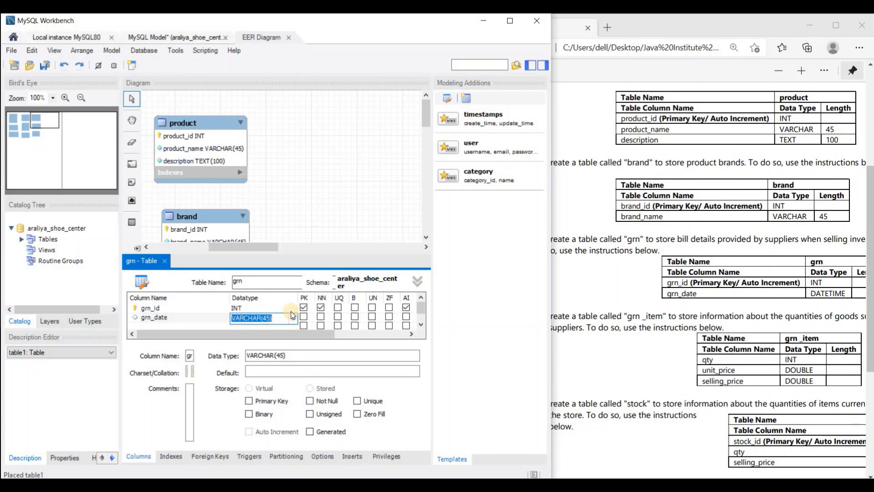
{"action": "left_click", "coordinate": [292, 316]}
{"action": "left_click", "coordinate": [253, 164]}
{"action": "key", "text": "BackSpace"}
{"action": "key", "text": "BackSpace"}
{"action": "left_click", "coordinate": [321, 316]}
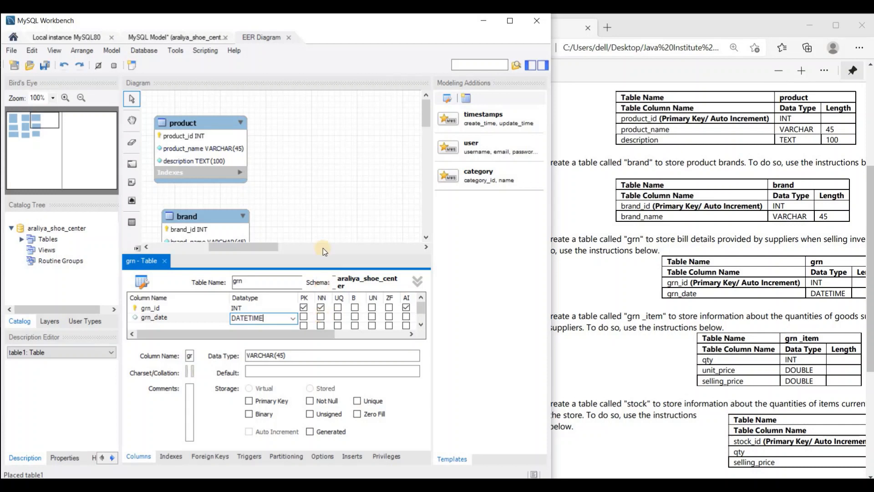
{"action": "left_click", "coordinate": [327, 220]}
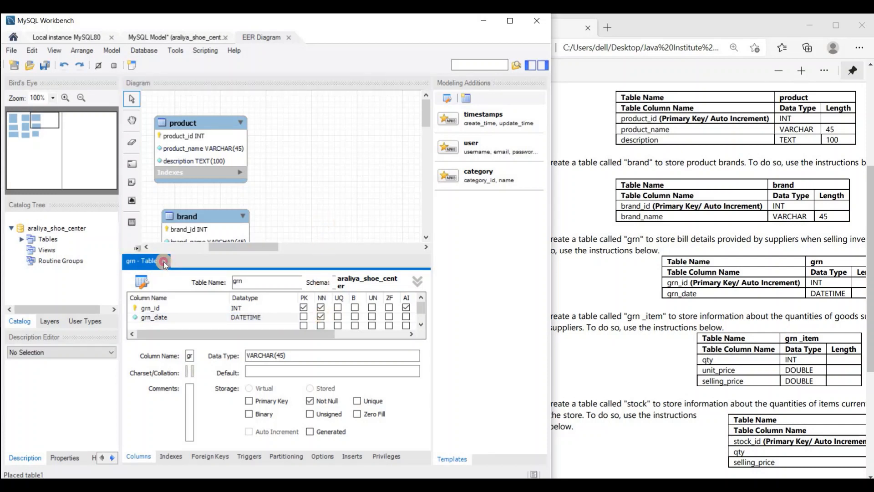
{"action": "left_click", "coordinate": [167, 264]}
Reposition the brand and grn tables so they line up in a column under the product table
{"action": "left_click_drag", "start_coordinate": [196, 295], "coordinate": [189, 290]}
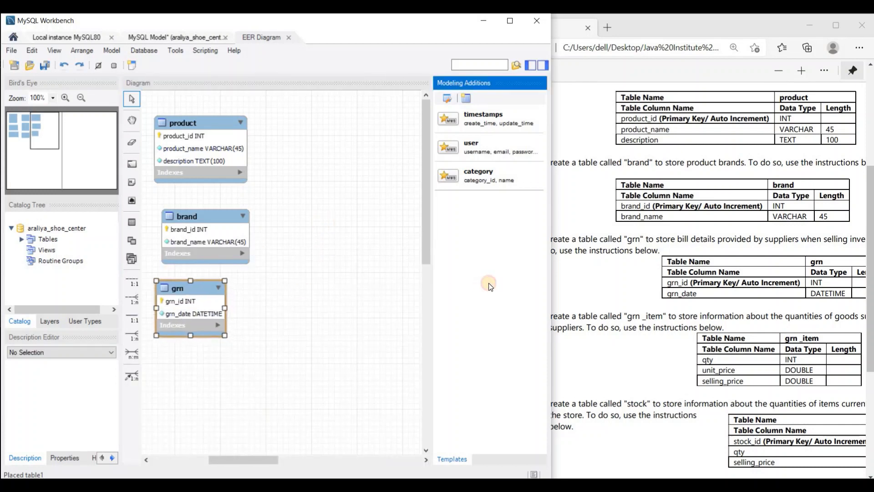
{"action": "left_click", "coordinate": [567, 282]}
{"action": "left_click", "coordinate": [276, 286]}
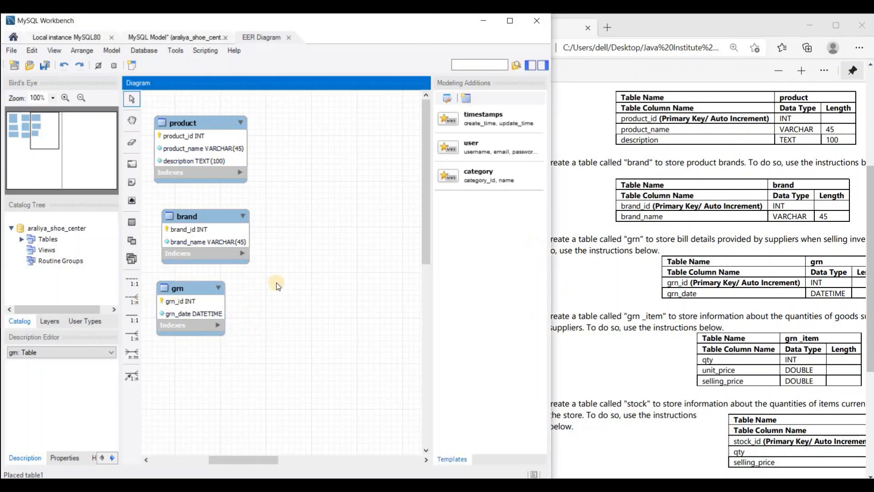
{"action": "left_click_drag", "start_coordinate": [198, 242], "coordinate": [194, 236]}
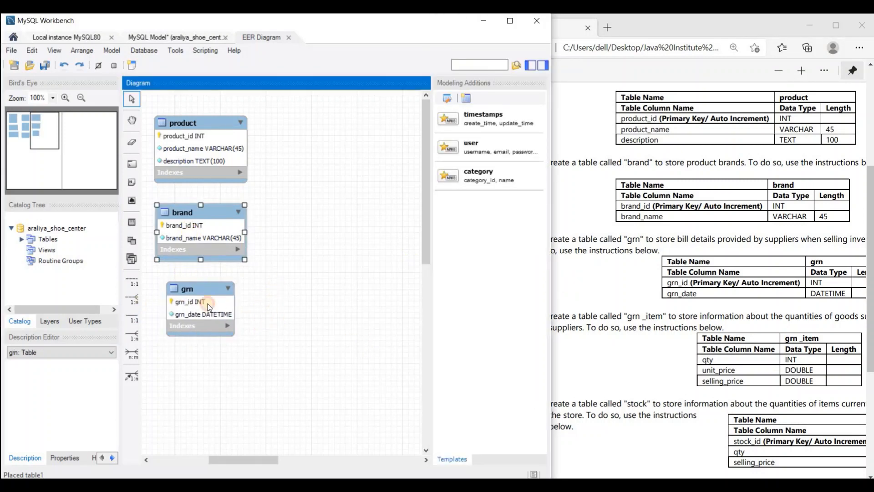
{"action": "left_click_drag", "start_coordinate": [207, 304], "coordinate": [200, 309]}
{"action": "left_click", "coordinate": [353, 278]}
Check the grn_item specification in the PDF, place a new table in the empty diagram area right of the product table and name it grn_item
{"action": "left_click", "coordinate": [603, 282]}
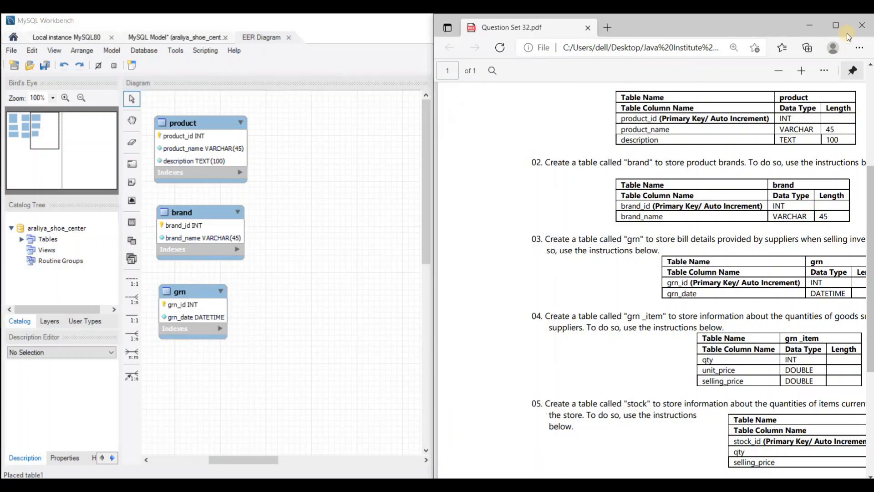
{"action": "left_click", "coordinate": [836, 25]}
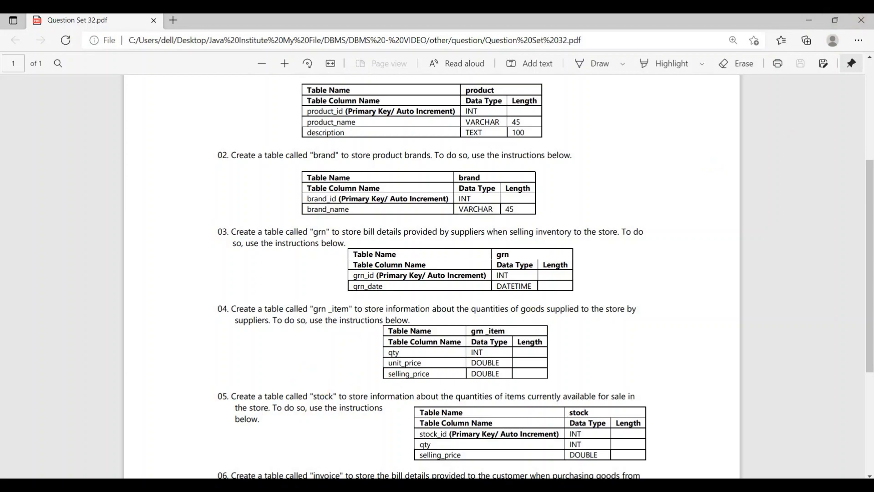
{"action": "left_click", "coordinate": [844, 20]}
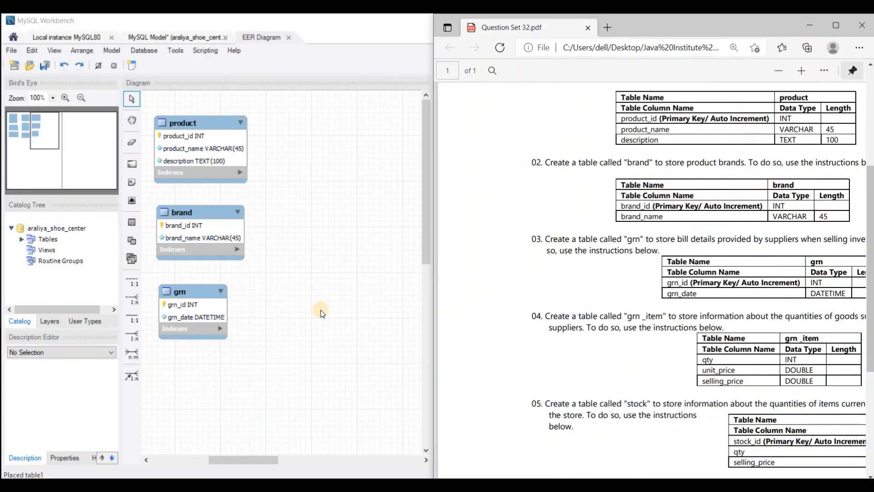
{"action": "left_click", "coordinate": [266, 383]}
{"action": "left_click_drag", "start_coordinate": [242, 461], "coordinate": [267, 463]}
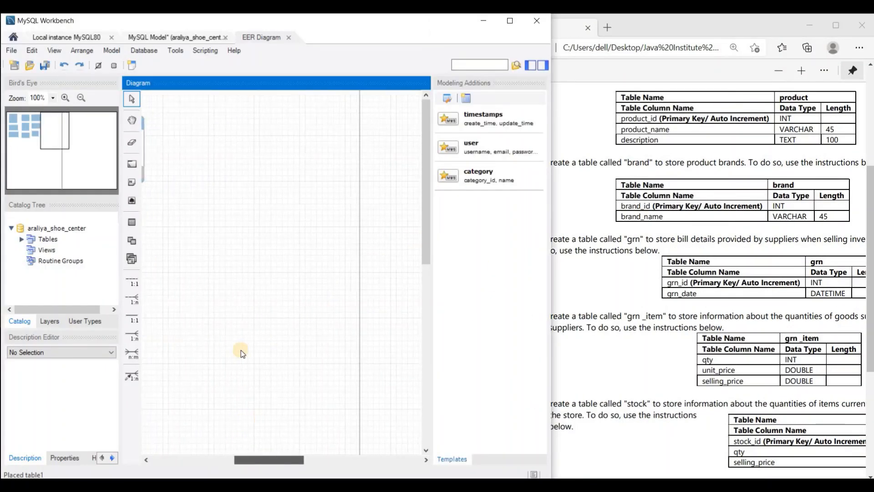
{"action": "left_click", "coordinate": [132, 222]}
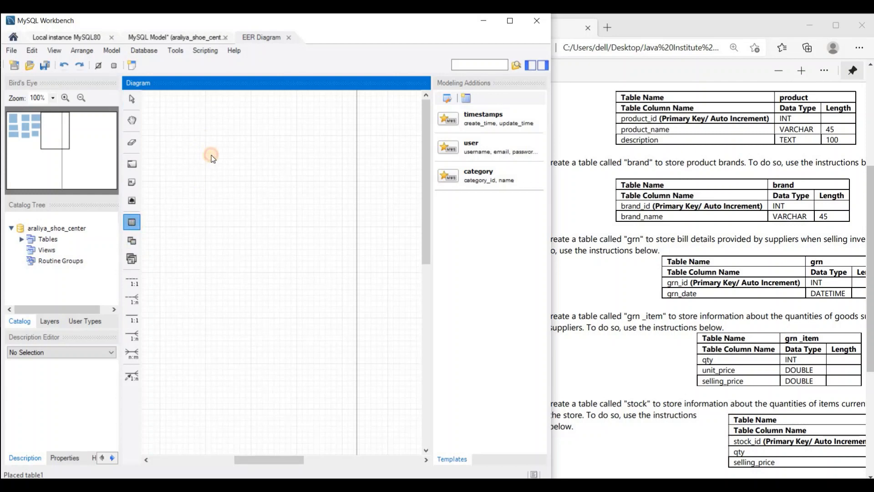
{"action": "left_click", "coordinate": [201, 138]}
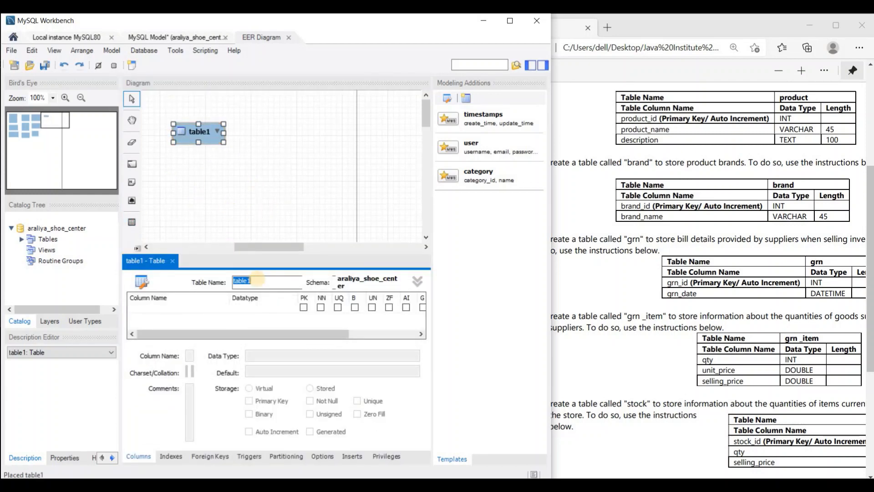
{"action": "type", "text": "grn_item"}
Add an INT column named qty to the grn_item table and mark it not null
{"action": "double_click", "coordinate": [152, 309]}
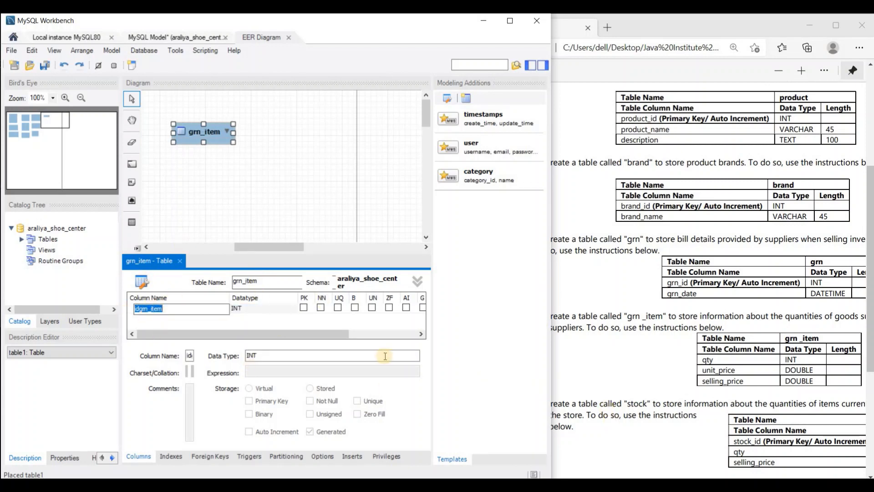
{"action": "type", "text": "qty"}
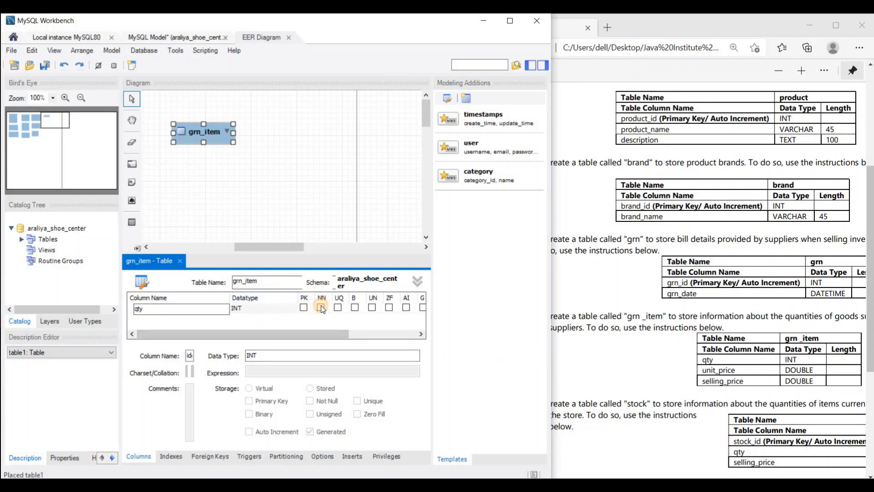
{"action": "left_click", "coordinate": [321, 306]}
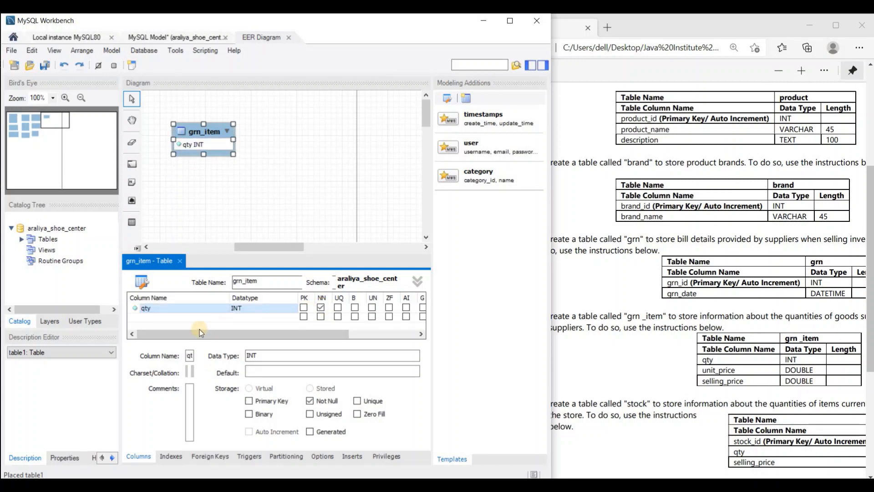
Add a unit_price column with data type DOUBLE to the grn_item table
{"action": "left_click", "coordinate": [179, 316]}
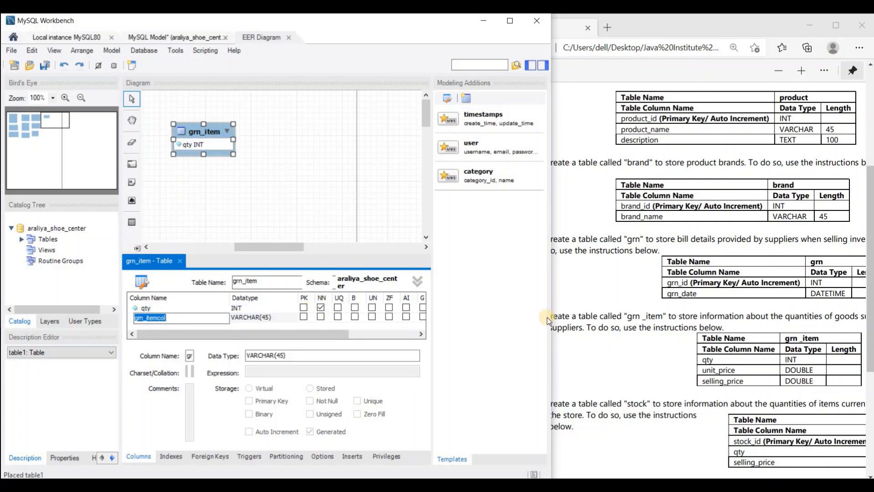
{"action": "type", "text": "unit_price"}
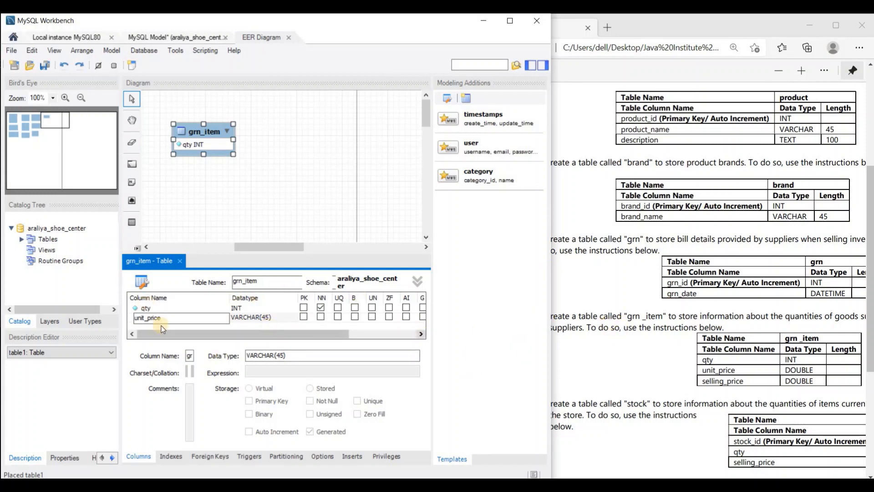
{"action": "left_click", "coordinate": [290, 317]}
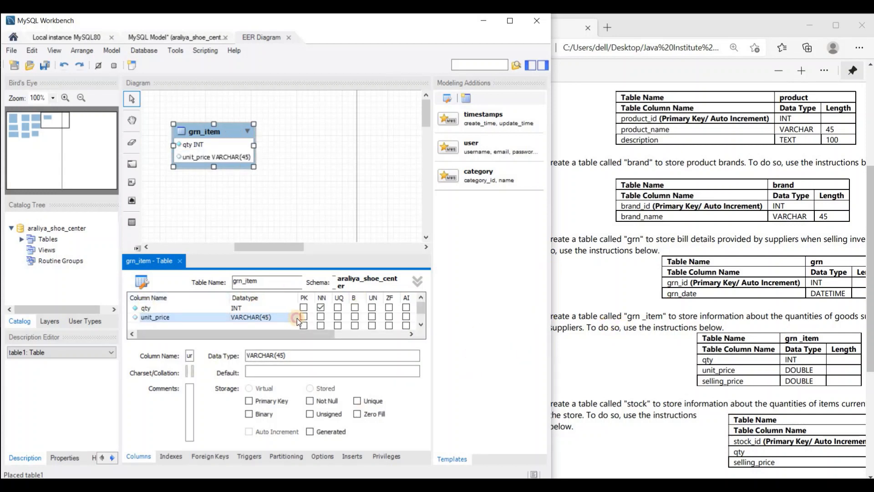
{"action": "left_click", "coordinate": [296, 317]}
{"action": "left_click", "coordinate": [293, 318]}
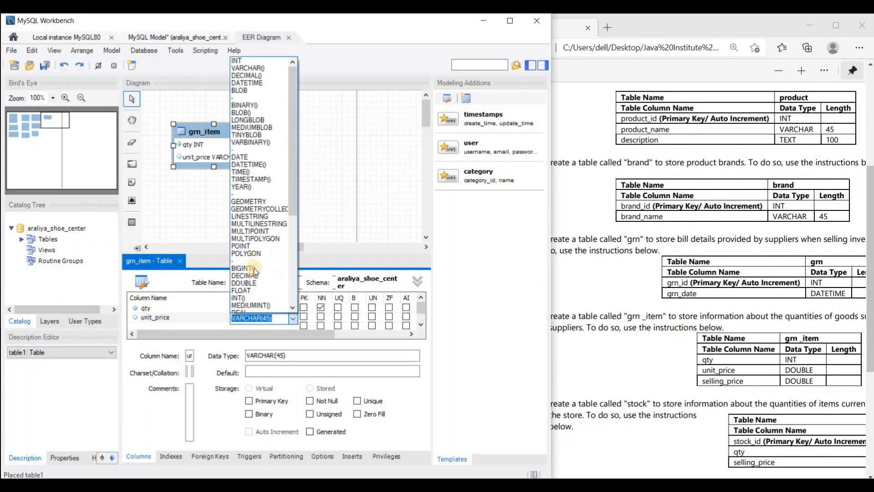
{"action": "left_click", "coordinate": [250, 283]}
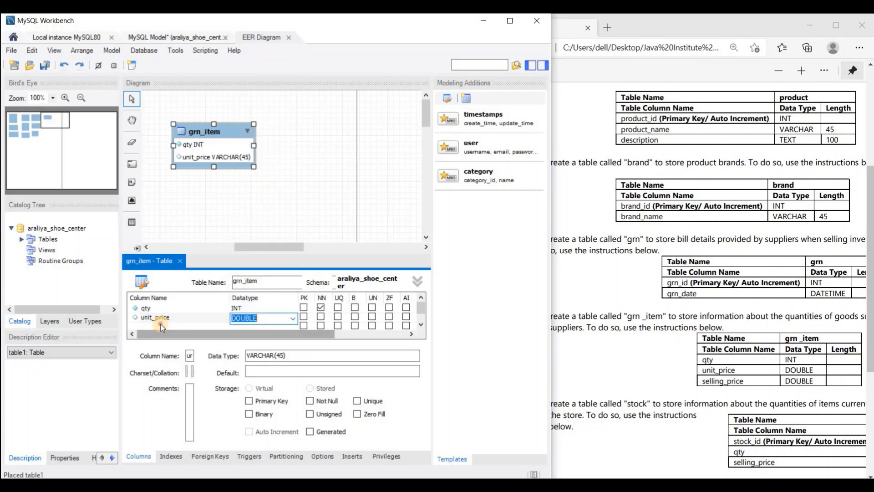
Add a selling_price column with data type DOUBLE to the grn_item table and mark both selling_price and unit_price not null
{"action": "left_click", "coordinate": [161, 324]}
{"action": "left_click", "coordinate": [320, 316]}
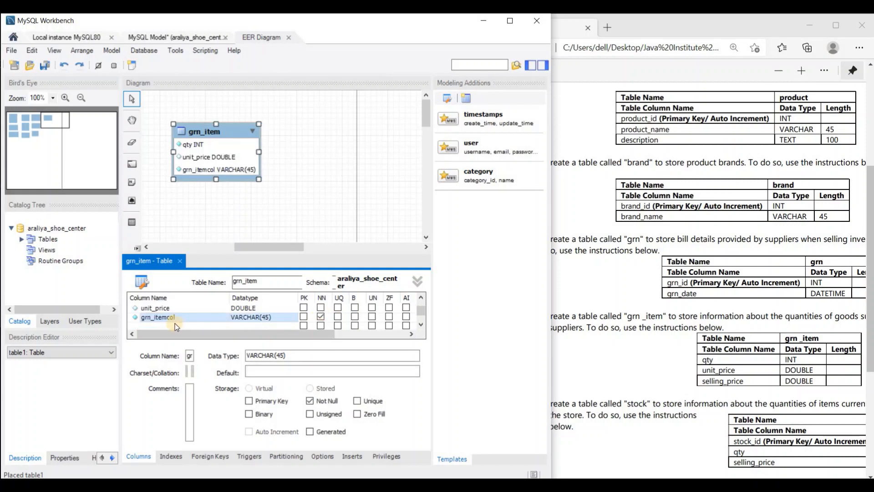
{"action": "double_click", "coordinate": [169, 317]}
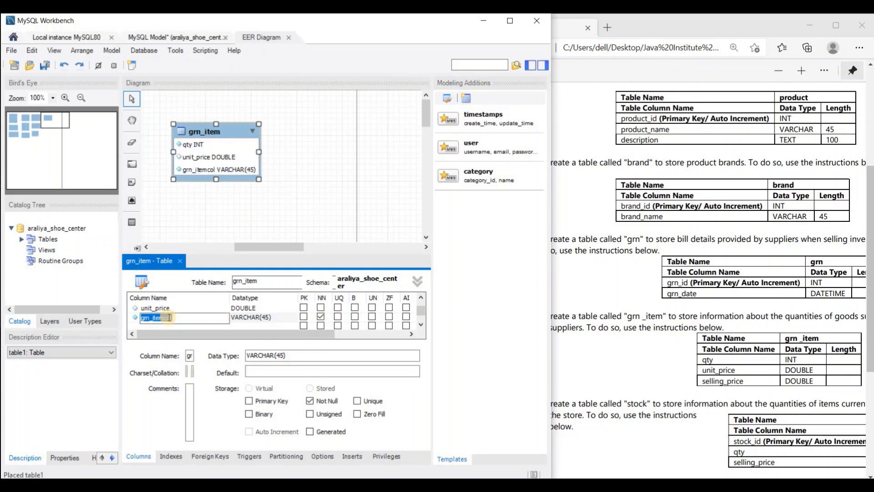
{"action": "type", "text": "selling_price"}
{"action": "left_click", "coordinate": [271, 311]}
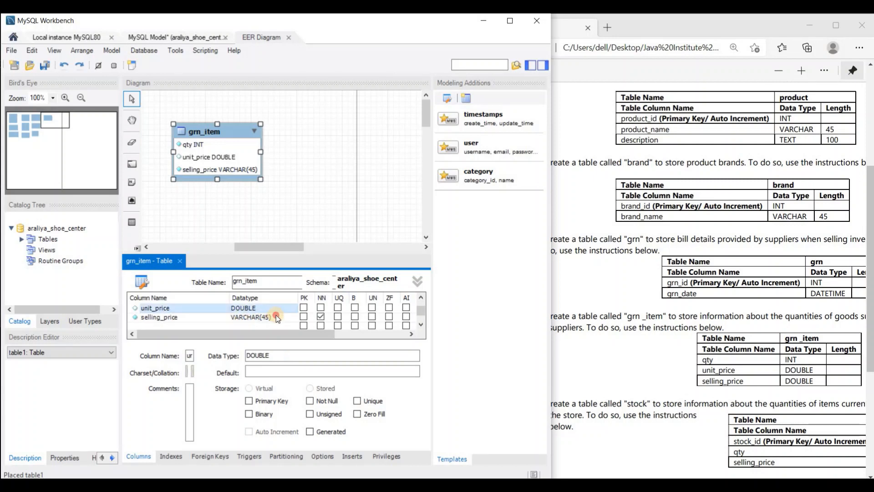
{"action": "left_click", "coordinate": [281, 317]}
{"action": "left_click", "coordinate": [289, 319]}
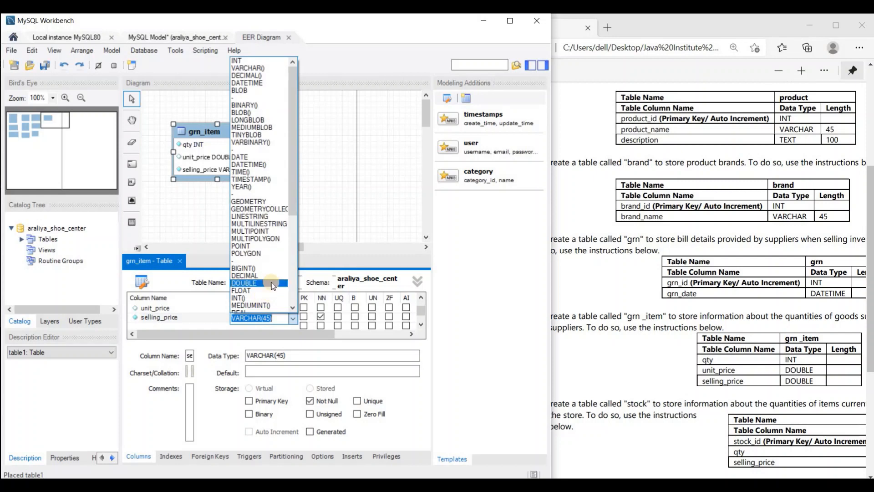
{"action": "key", "text": "Return"}
{"action": "left_click", "coordinate": [321, 308]}
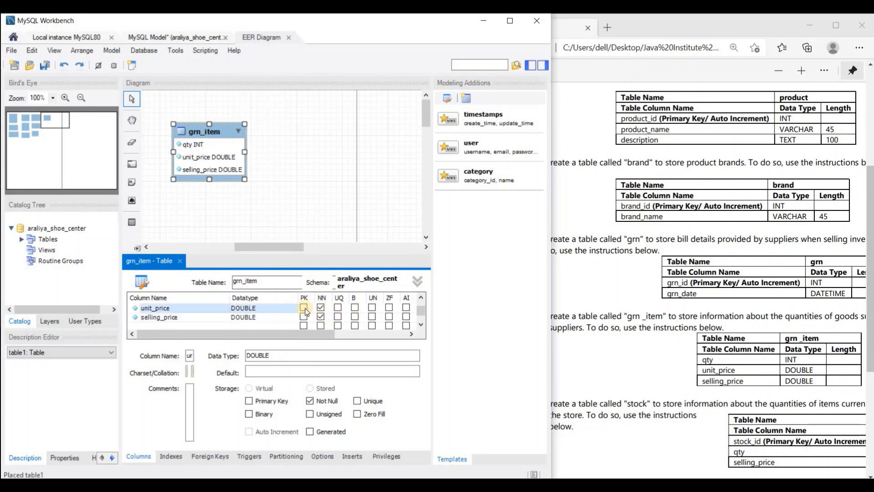
Close the grn_item table editor and move the grn_item table slightly up and to the left in the diagram
{"action": "left_click", "coordinate": [313, 178]}
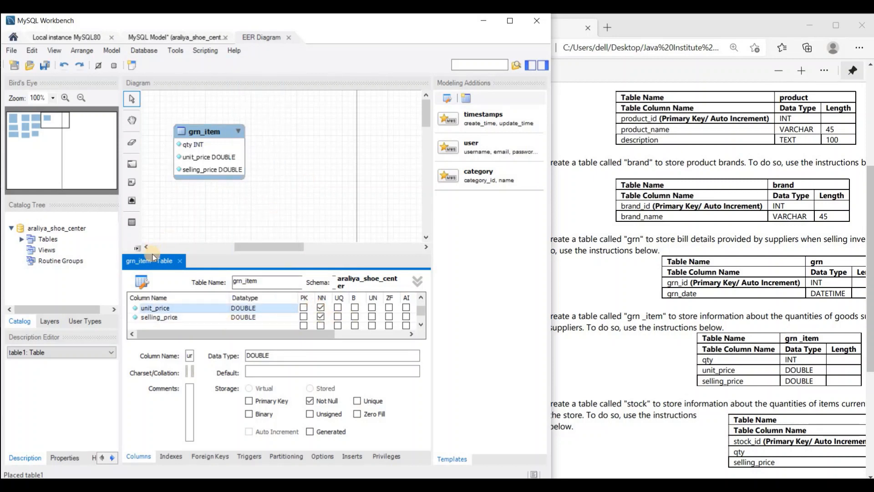
{"action": "left_click", "coordinate": [177, 263]}
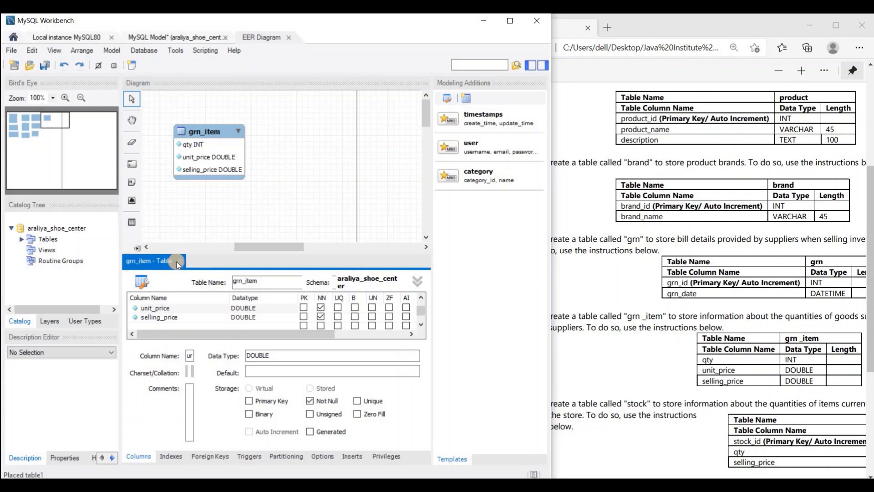
{"action": "left_click", "coordinate": [178, 264]}
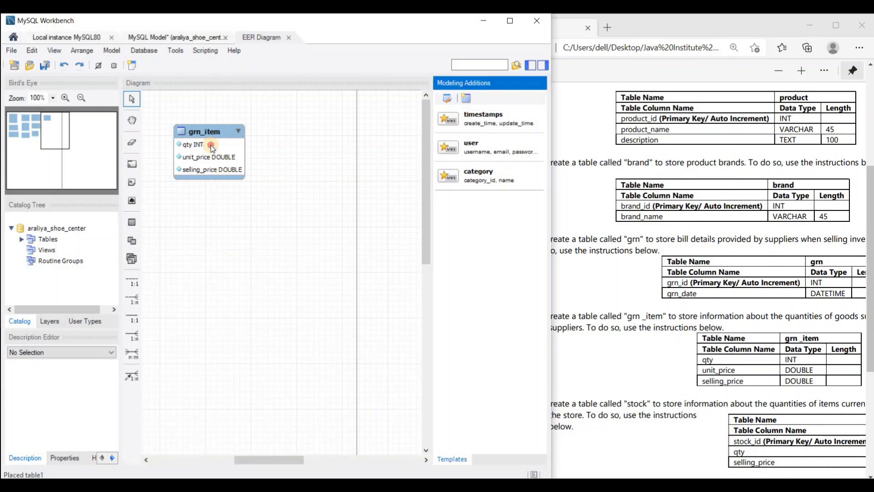
{"action": "left_click_drag", "start_coordinate": [211, 147], "coordinate": [202, 134]}
Check the stock specification in the PDF, place a new table below the grn_item table and name it stock
{"action": "left_click", "coordinate": [571, 358]}
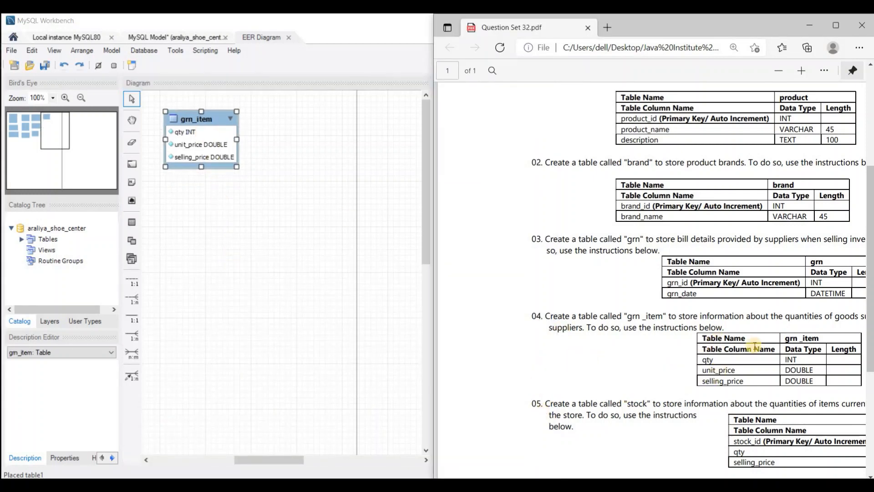
{"action": "left_click", "coordinate": [835, 25]}
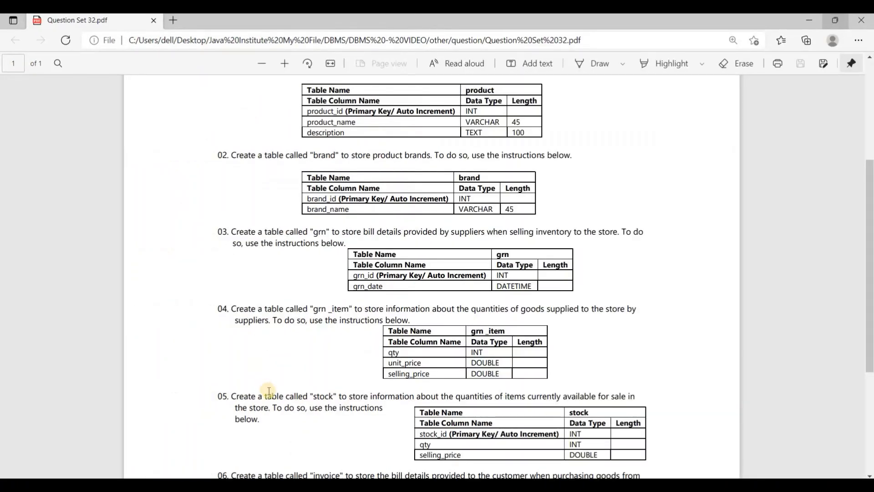
{"action": "scroll", "coordinate": [299, 408], "scroll_direction": "down", "scroll_amount": 2}
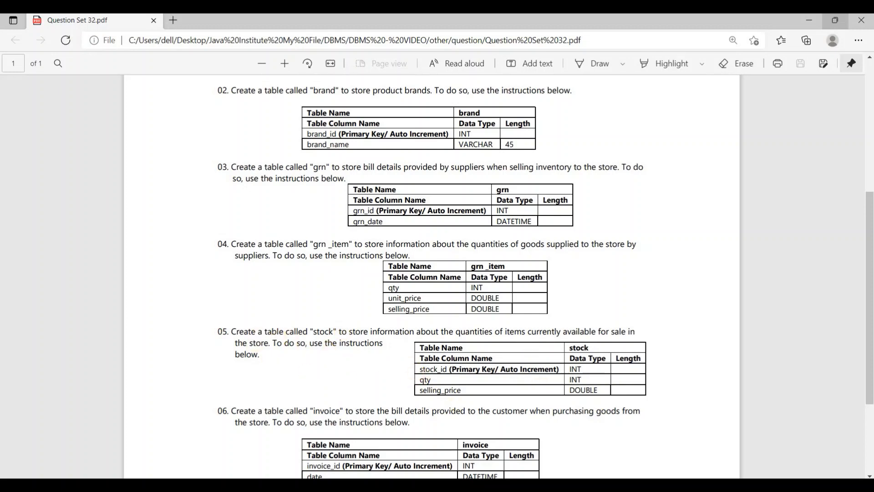
{"action": "left_click", "coordinate": [820, 22]}
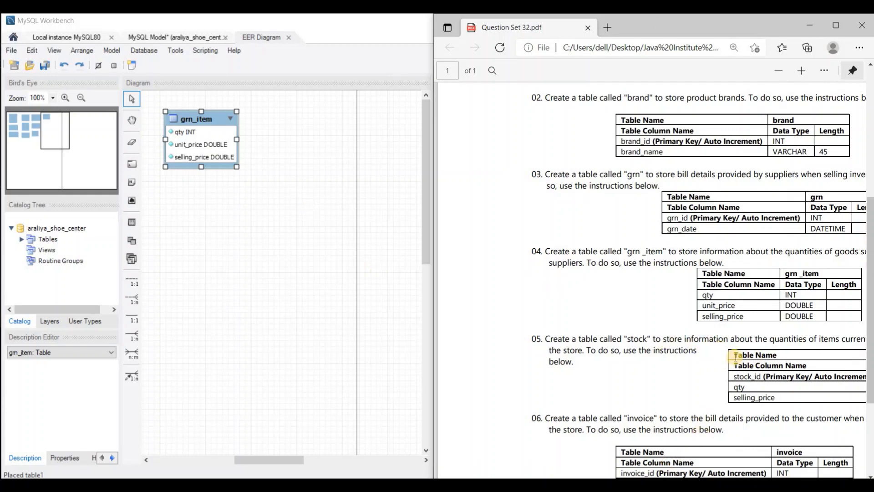
{"action": "scroll", "coordinate": [736, 375], "scroll_direction": "down", "scroll_amount": 2}
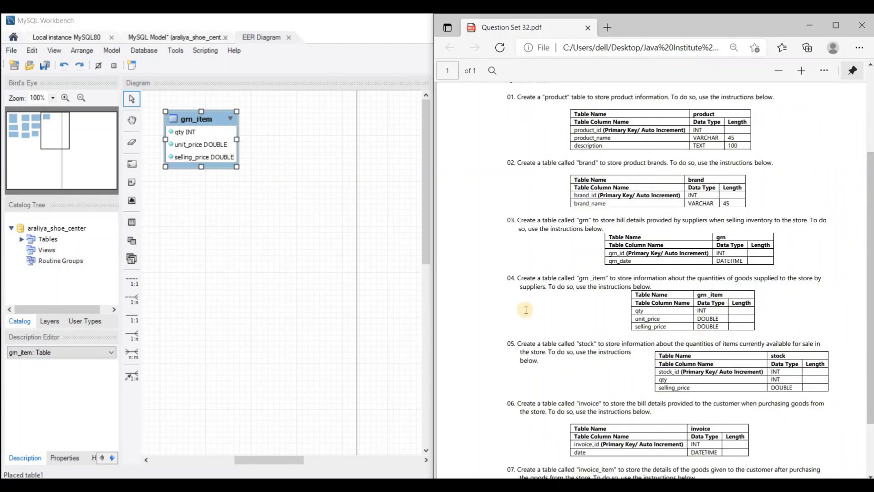
{"action": "left_click", "coordinate": [132, 222]}
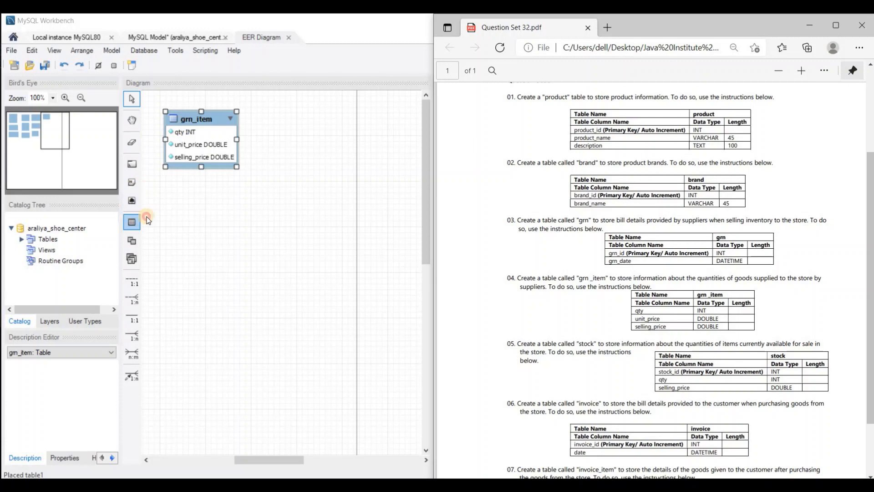
{"action": "left_click", "coordinate": [179, 210]}
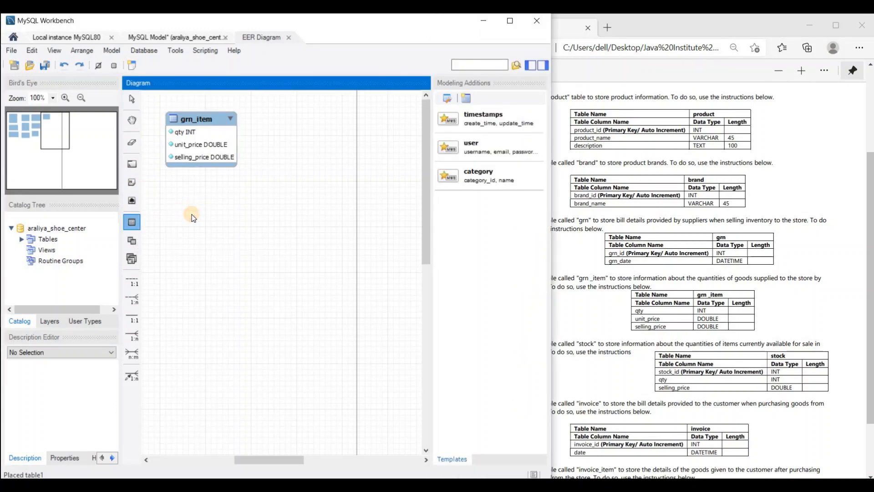
{"action": "double_click", "coordinate": [179, 209]}
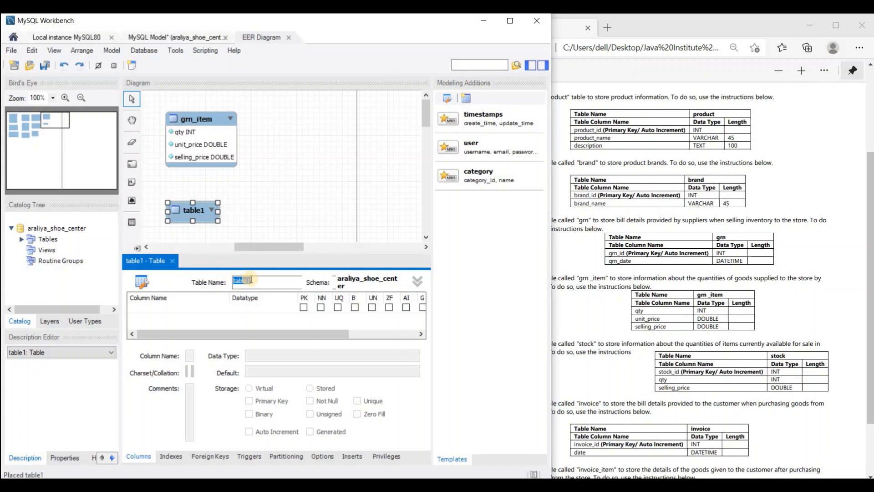
{"action": "type", "text": "stock"}
Add an INT column stock_id to the stock table and mark it as primary key and auto increment
{"action": "double_click", "coordinate": [164, 305]}
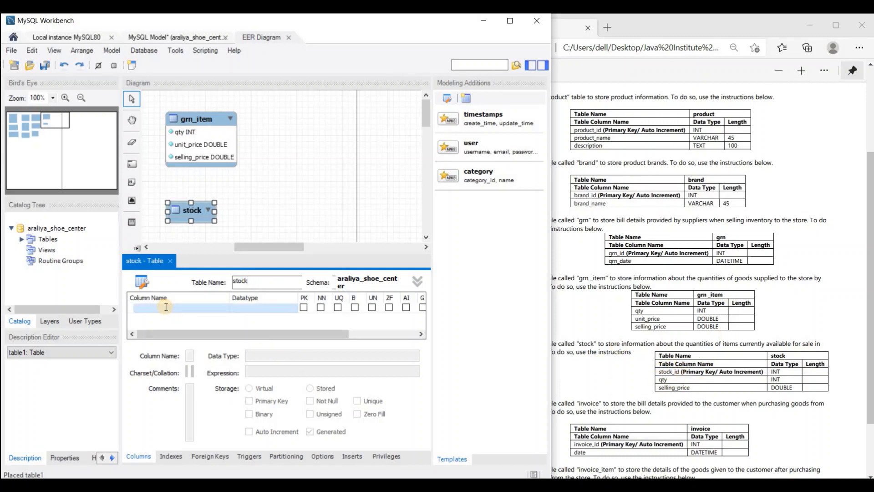
{"action": "type", "text": "st"}
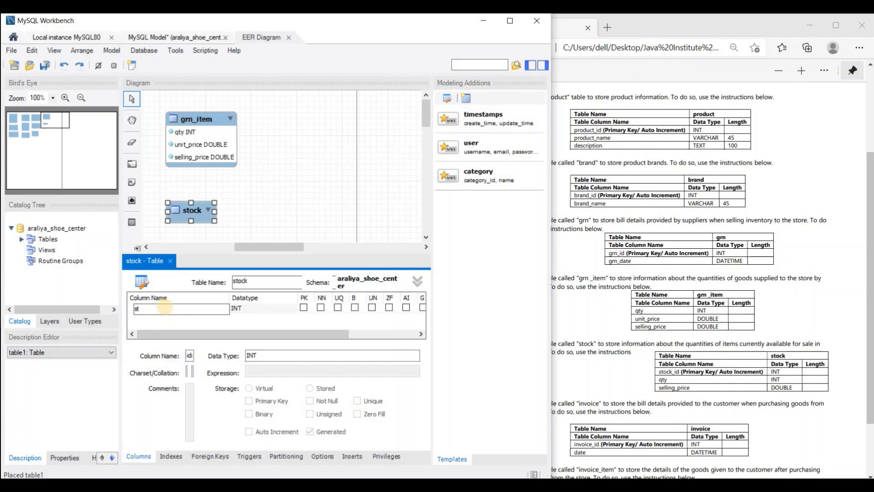
{"action": "type", "text": "ock_id"}
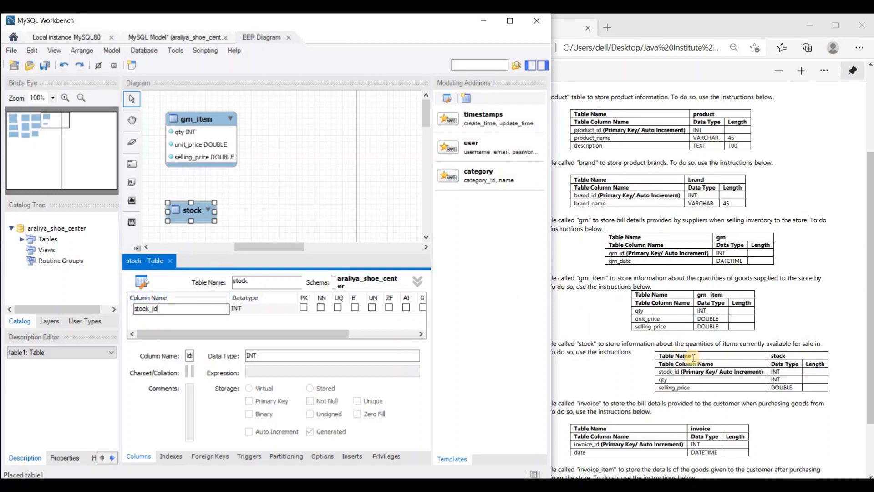
{"action": "scroll", "coordinate": [692, 358], "scroll_direction": "down", "scroll_amount": 3}
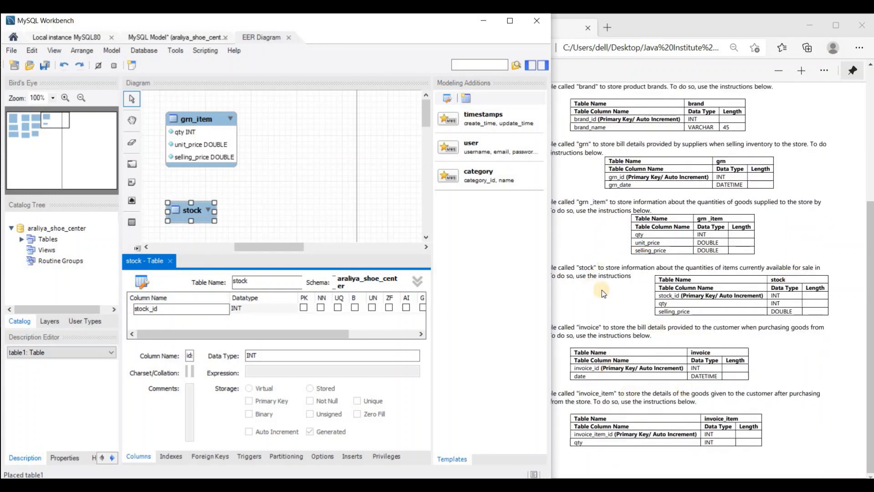
{"action": "left_click", "coordinate": [304, 307]}
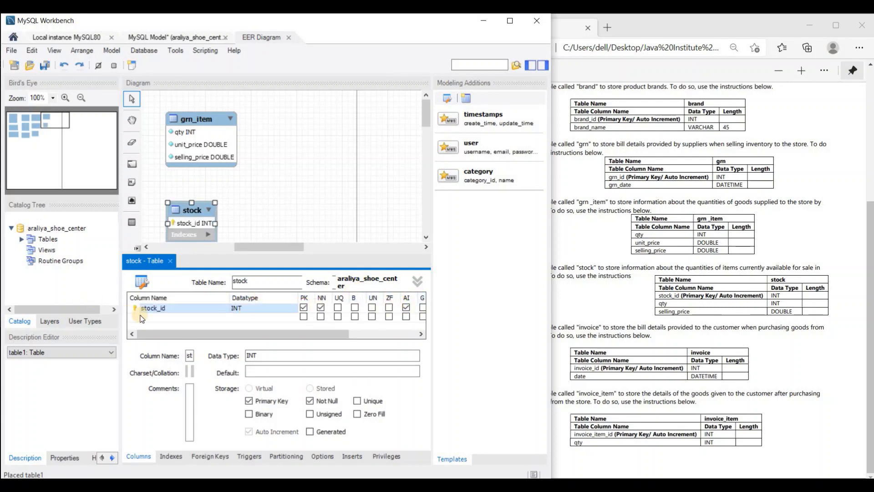
Add a qty column with data type INT to the stock table and mark it not null
{"action": "left_click", "coordinate": [162, 317]}
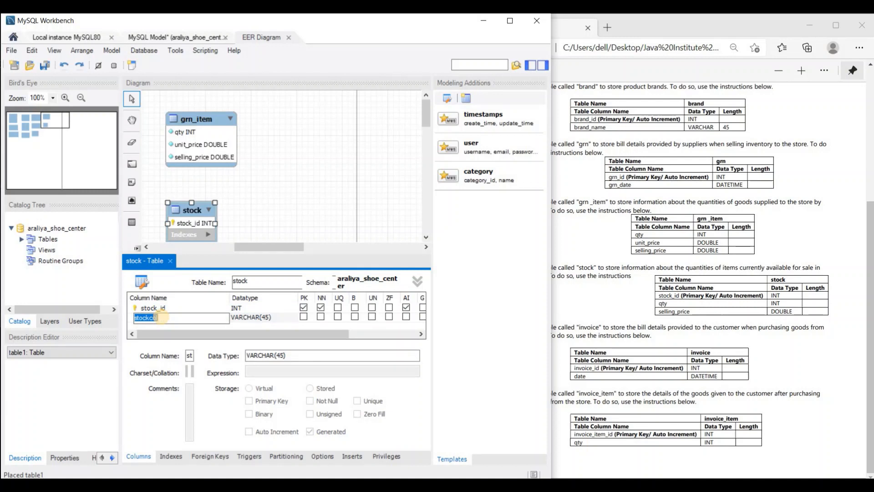
{"action": "type", "text": "qty"}
{"action": "left_click", "coordinate": [286, 319]}
{"action": "left_click", "coordinate": [293, 318]}
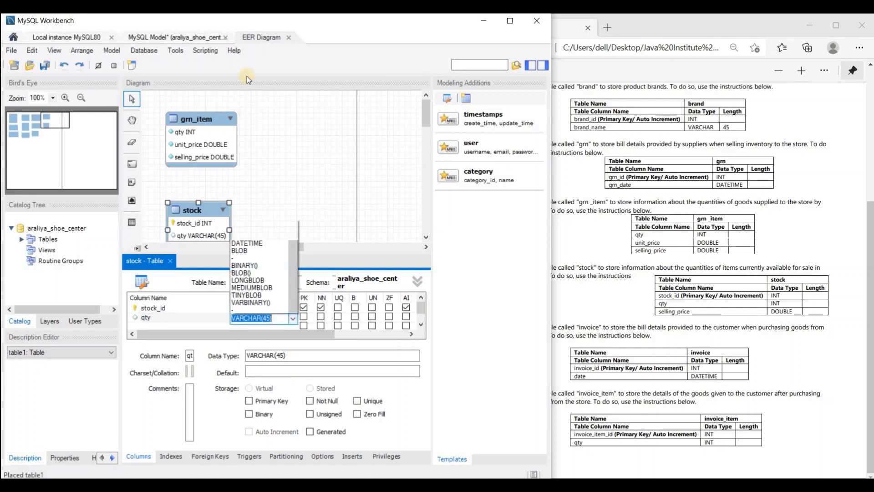
{"action": "left_click", "coordinate": [250, 61]}
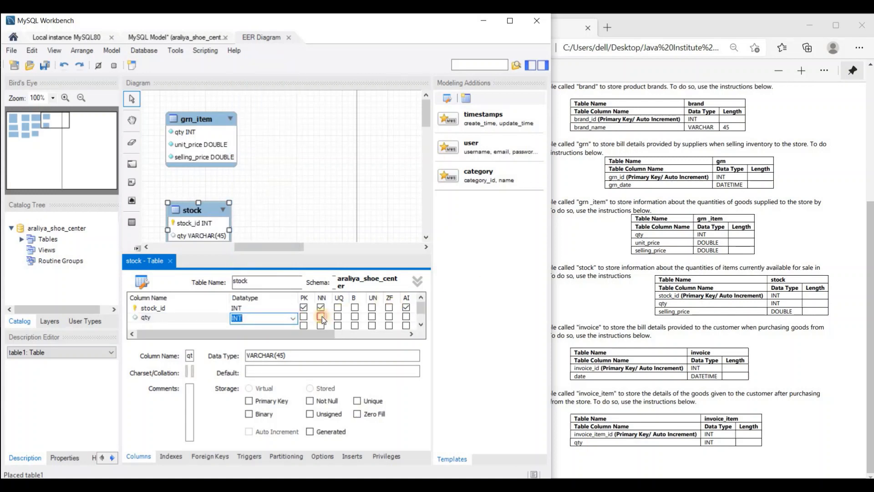
{"action": "left_click", "coordinate": [322, 316]}
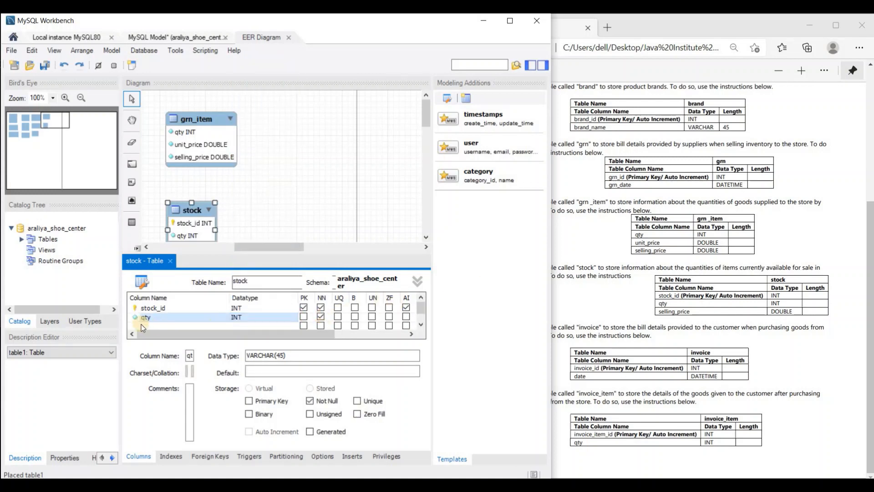
Add a selling_price column with data type DOUBLE to the stock table and mark it not null
{"action": "left_click", "coordinate": [697, 314]}
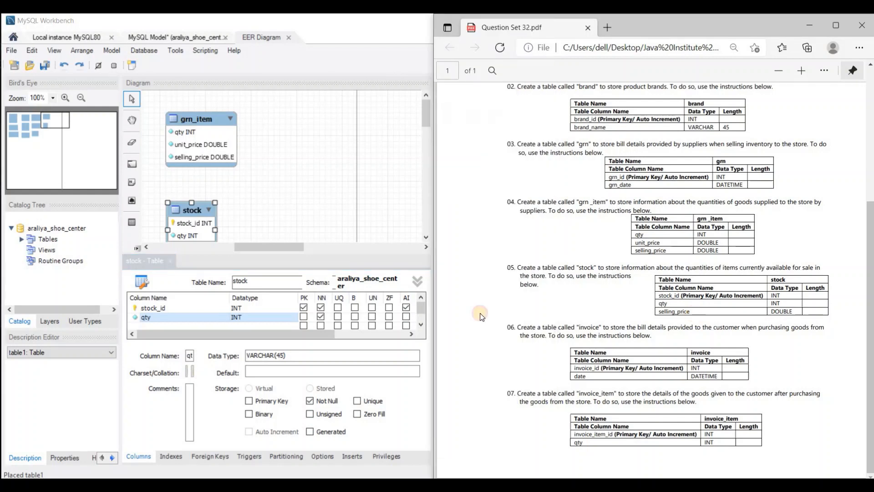
{"action": "left_click", "coordinate": [175, 326]}
{"action": "left_click", "coordinate": [174, 325]}
{"action": "type", "text": "selling_price"}
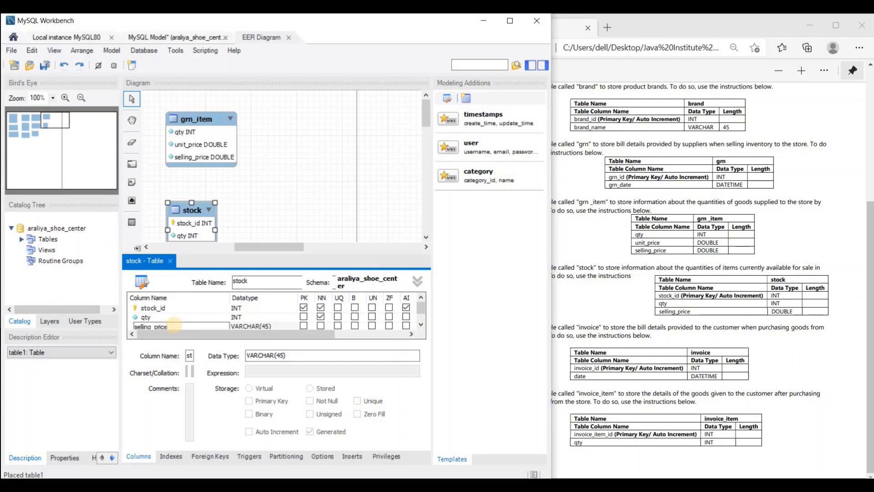
{"action": "left_click", "coordinate": [271, 324]}
{"action": "left_click", "coordinate": [293, 326]}
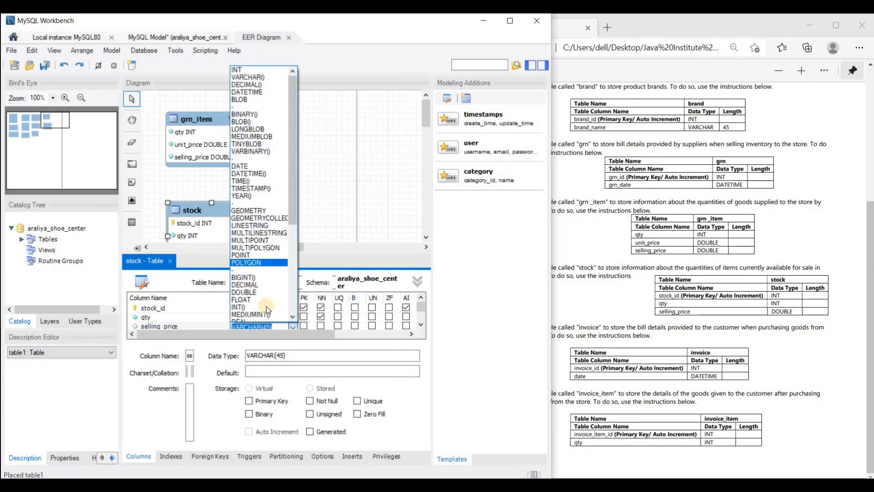
{"action": "scroll", "coordinate": [267, 307], "scroll_direction": "down", "scroll_amount": 6}
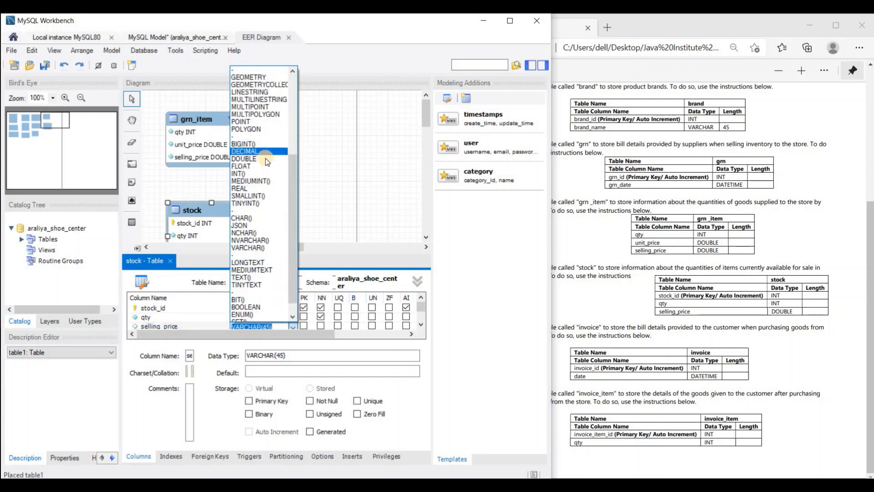
{"action": "left_click", "coordinate": [266, 159]}
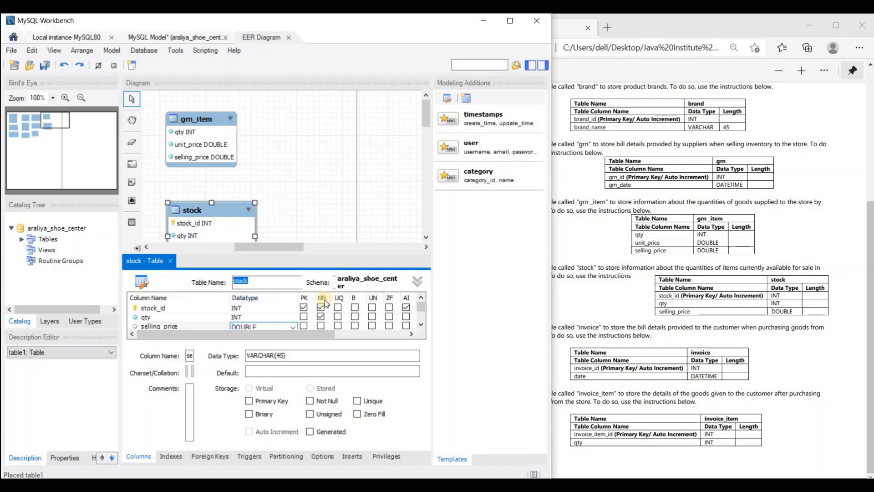
{"action": "left_click", "coordinate": [321, 325]}
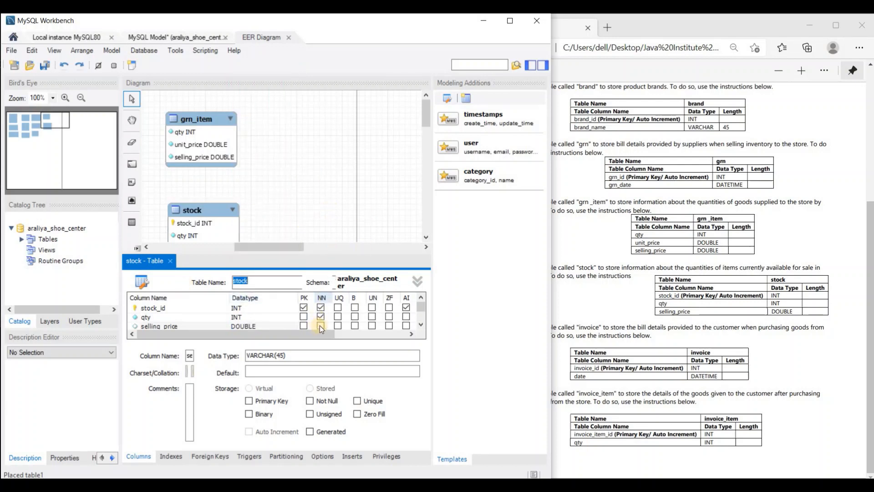
Close the stock table editor and move the stock table slightly up, closer to the grn_item table
{"action": "left_click", "coordinate": [168, 263]}
{"action": "left_click", "coordinate": [208, 245]}
{"action": "left_click", "coordinate": [170, 261]}
{"action": "left_click", "coordinate": [200, 238]}
{"action": "left_click_drag", "start_coordinate": [201, 238], "coordinate": [201, 222]}
{"action": "left_click", "coordinate": [363, 307]}
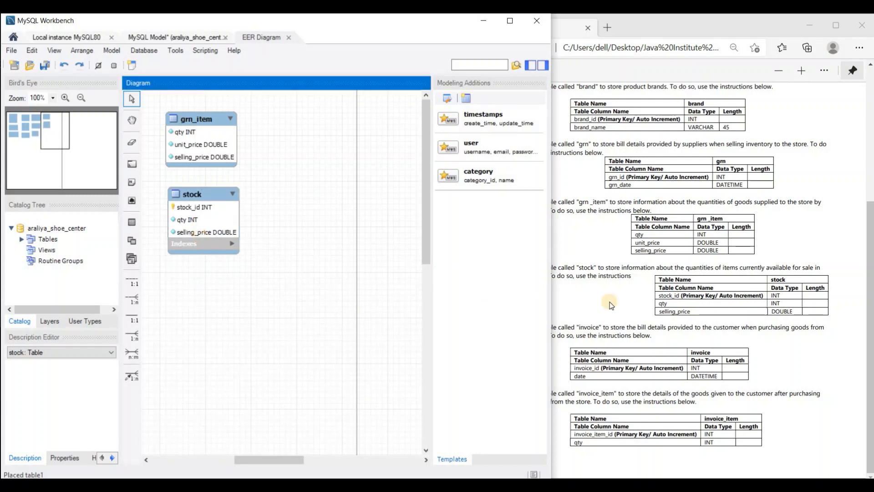
Check the invoice specification in the PDF, place a new table below the stock table and name it invoice
{"action": "left_click", "coordinate": [560, 342]}
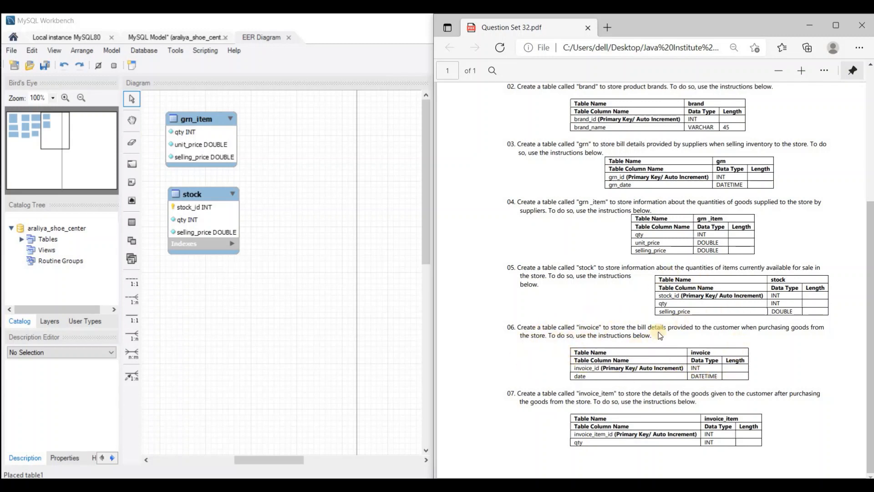
{"action": "left_click", "coordinate": [201, 290]}
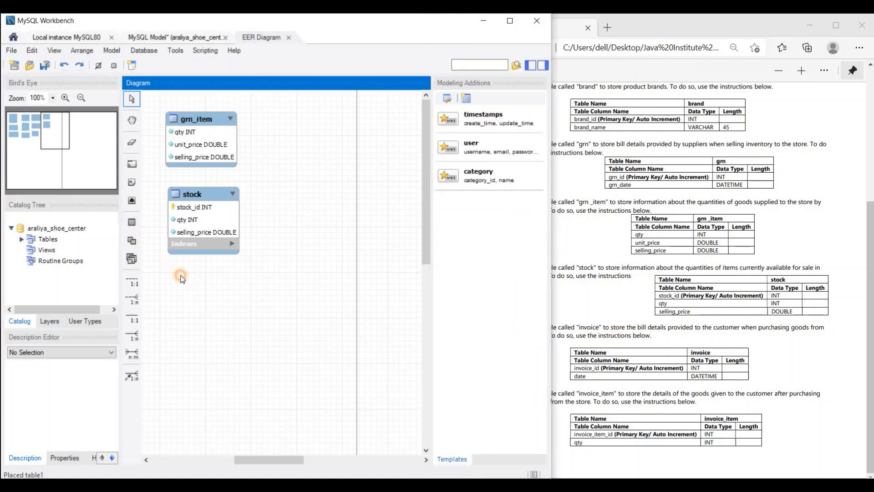
{"action": "left_click", "coordinate": [132, 222]}
{"action": "left_click", "coordinate": [189, 287]}
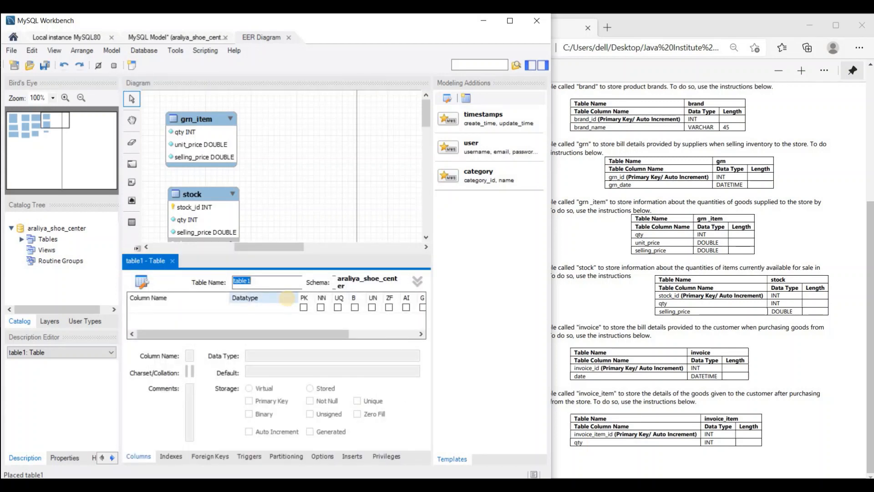
{"action": "type", "text": "invoice"}
Add an INT column invoice_id to the invoice table and mark it as primary key and auto increment
{"action": "left_click", "coordinate": [565, 359]}
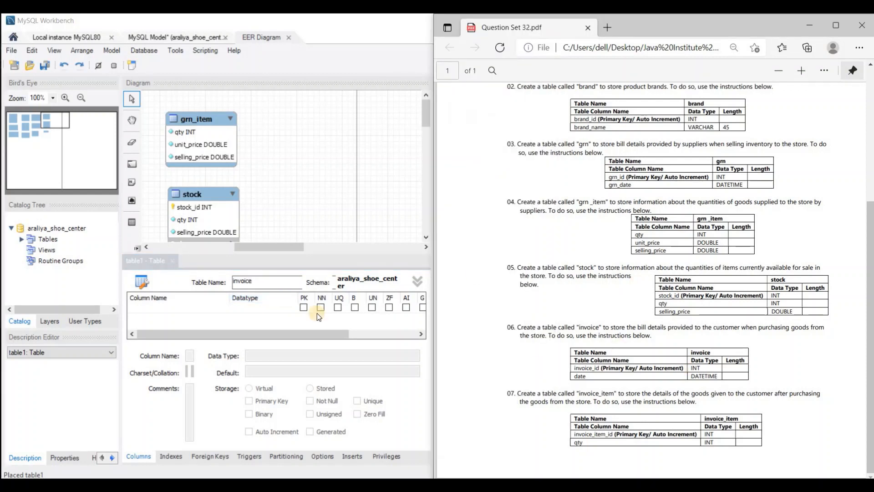
{"action": "left_click", "coordinate": [158, 309]}
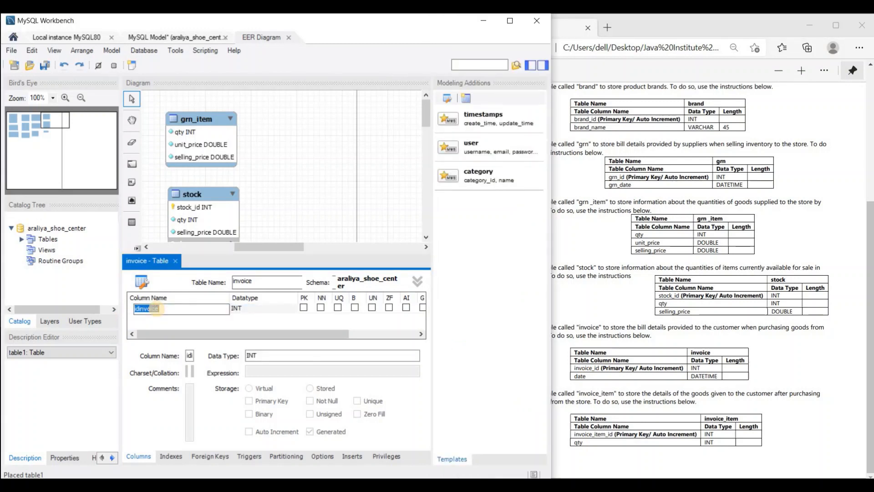
{"action": "type", "text": "id"}
{"action": "left_click", "coordinate": [304, 307]}
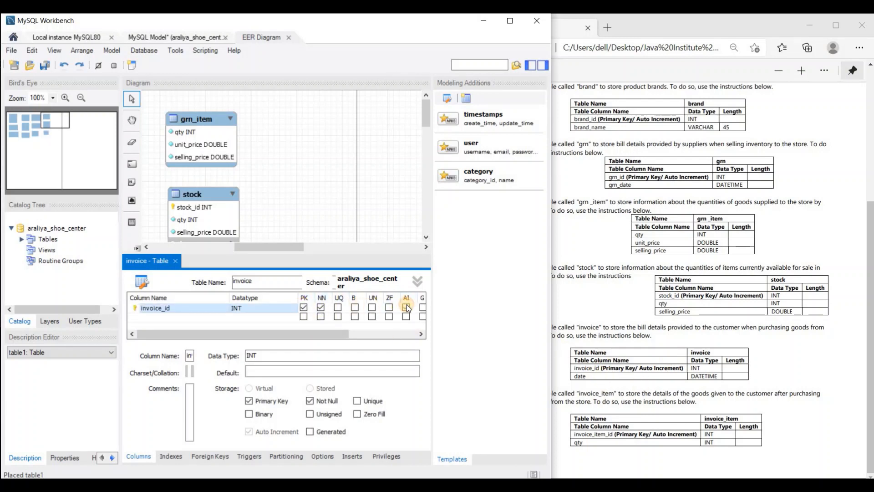
Add a not-null date column with data type DATETIME to the invoice table, and close its table editor
{"action": "double_click", "coordinate": [157, 316]}
{"action": "type", "text": "date"}
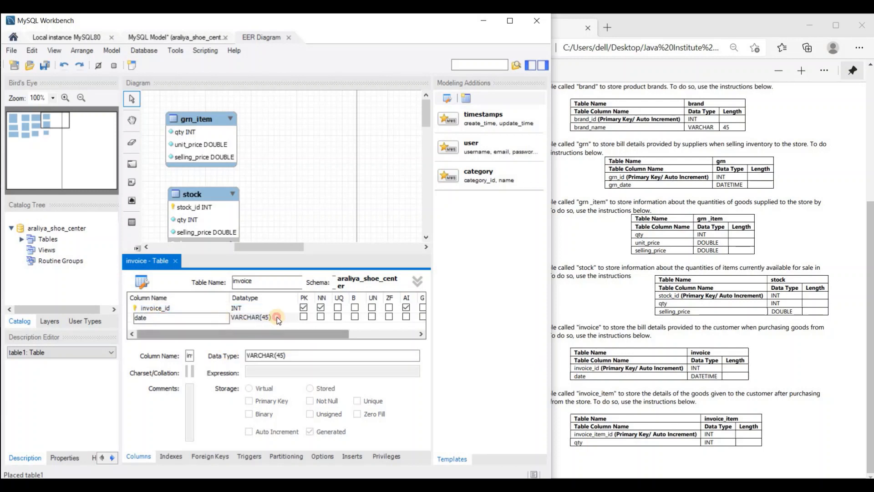
{"action": "left_click", "coordinate": [277, 317]}
{"action": "left_click", "coordinate": [293, 318]}
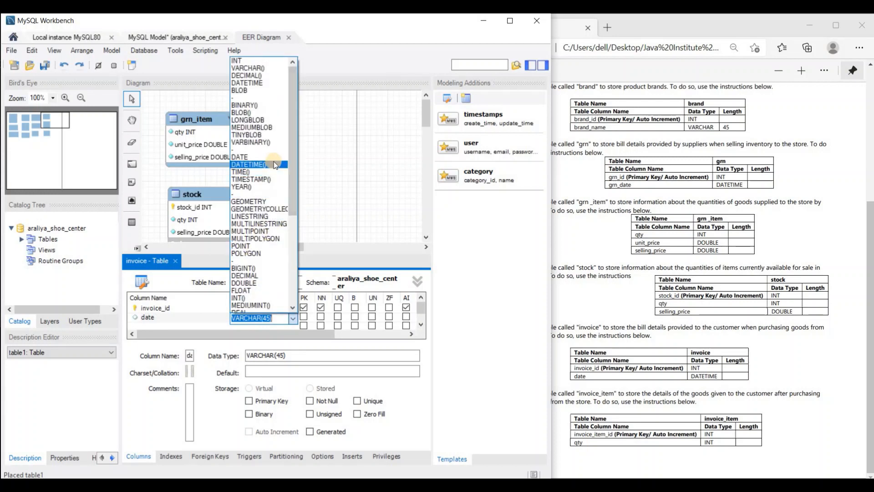
{"action": "left_click", "coordinate": [273, 163]}
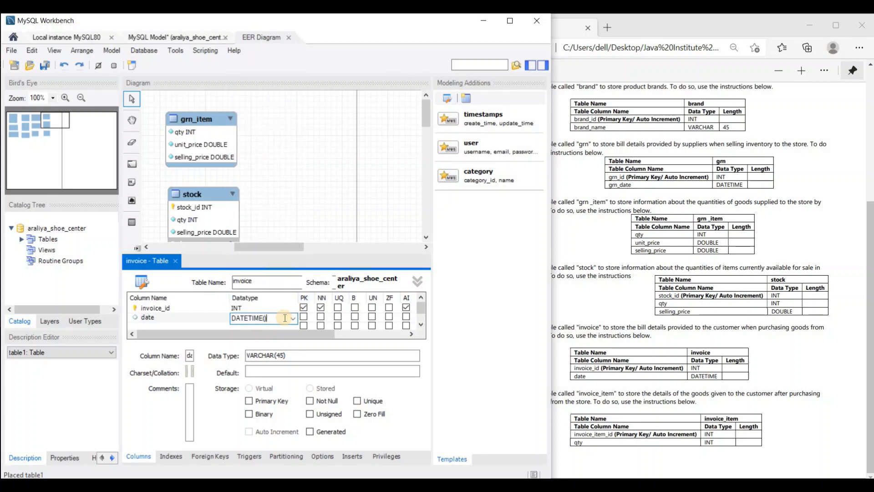
{"action": "key", "text": "BackSpace"}
{"action": "key", "text": "BackSpace"}
{"action": "left_click", "coordinate": [322, 316]}
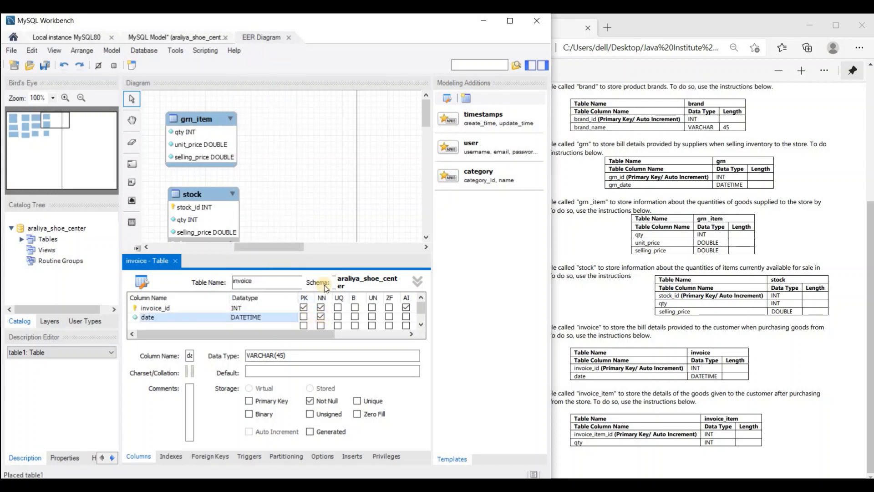
{"action": "left_click", "coordinate": [345, 204]}
{"action": "left_click", "coordinate": [177, 262]}
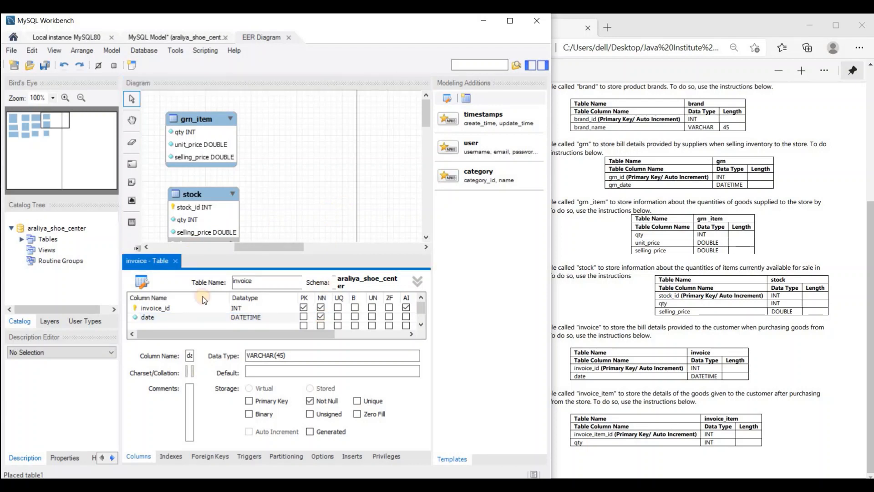
Check the invoice_item specification in the PDF, place a new table to the right of grn_item and name it invoice_item
{"action": "left_click", "coordinate": [747, 356]}
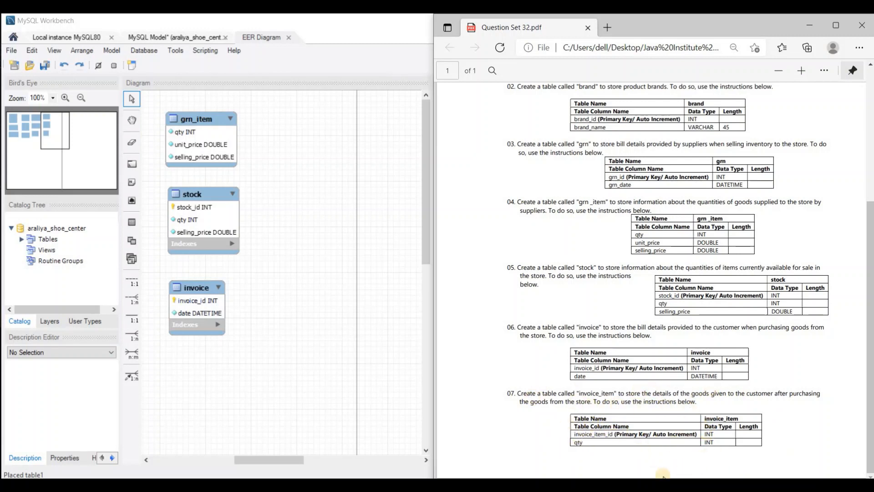
{"action": "left_click", "coordinate": [132, 222]}
{"action": "left_click", "coordinate": [319, 142]}
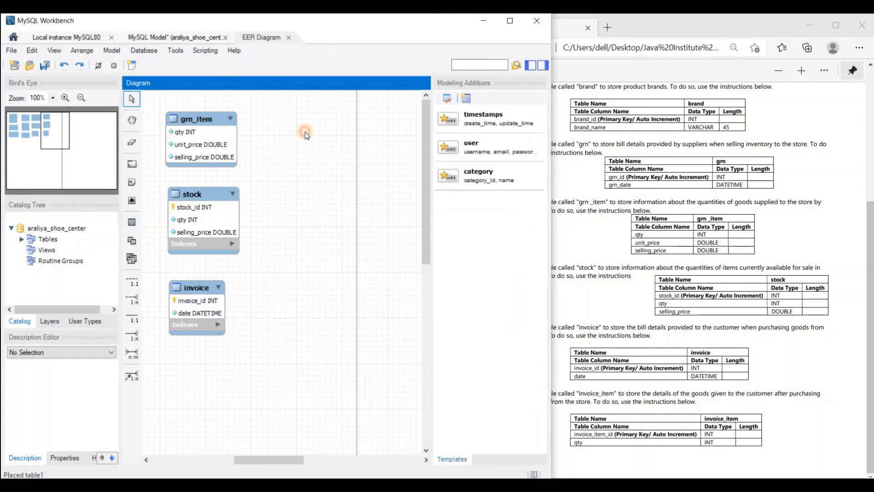
{"action": "left_click", "coordinate": [131, 222]}
{"action": "left_click", "coordinate": [312, 128]}
{"action": "double_click", "coordinate": [297, 128]}
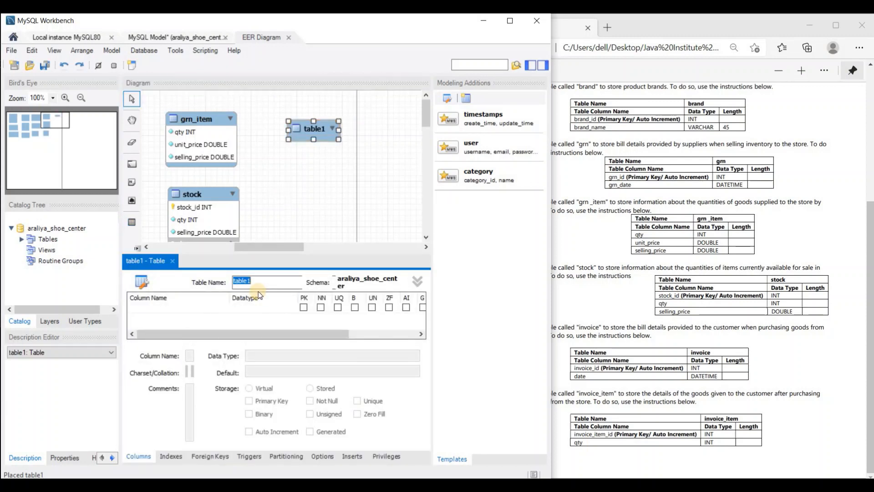
{"action": "key", "text": "BackSpace"}
{"action": "type", "text": "invoice_item"}
Add an INT column invoice_item_id to the invoice_item table and mark it as primary key and auto increment
{"action": "double_click", "coordinate": [169, 308]}
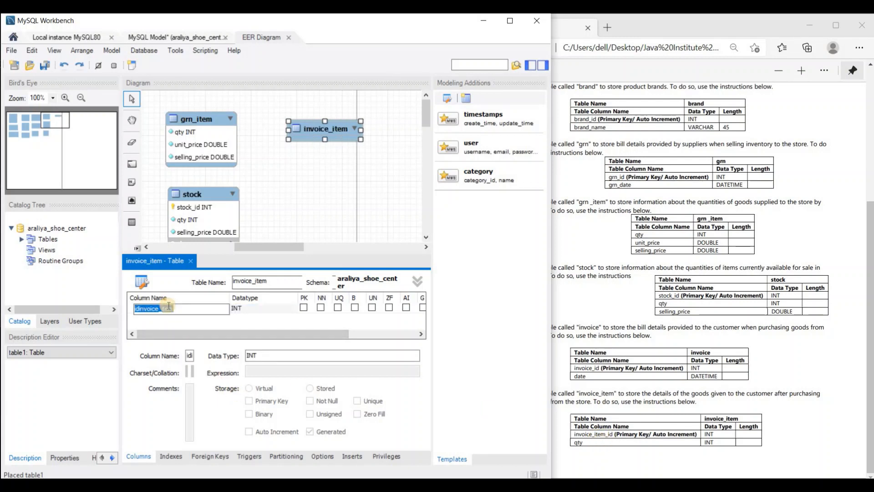
{"action": "type", "text": "invoice"}
{"action": "left_click", "coordinate": [302, 308]}
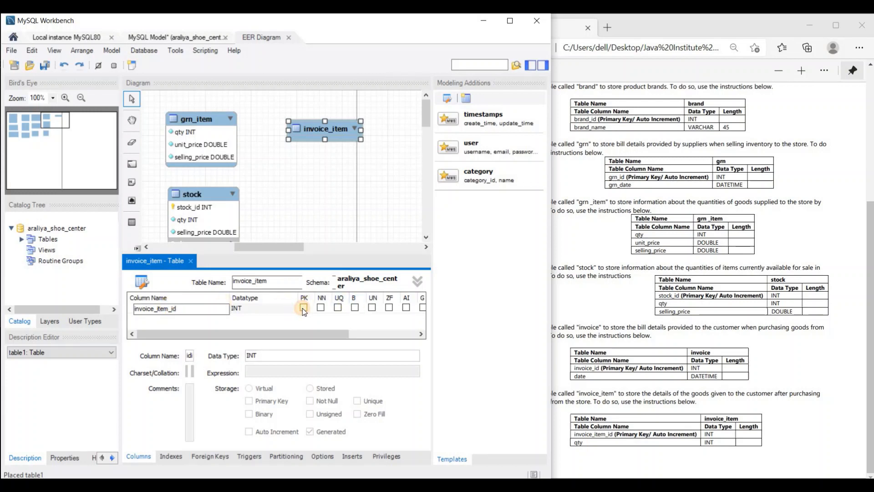
Add a qty column with data type INT to the invoice_item table
{"action": "left_click", "coordinate": [169, 322]}
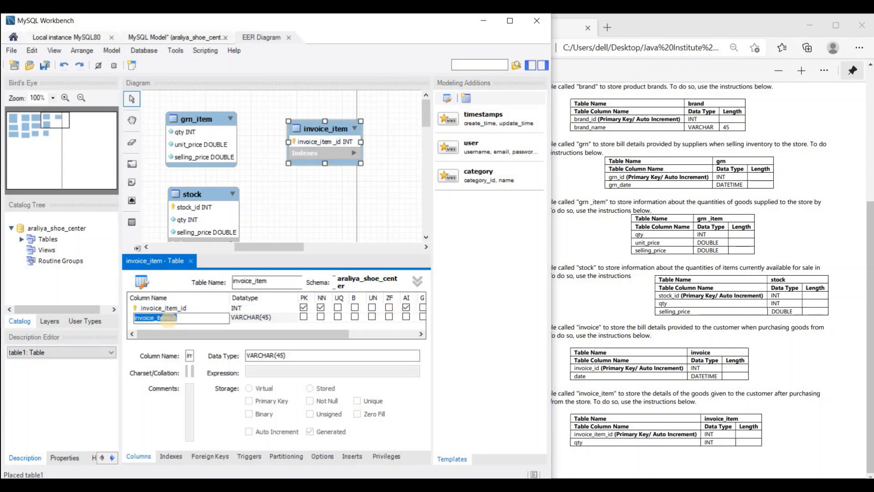
{"action": "type", "text": "qty"}
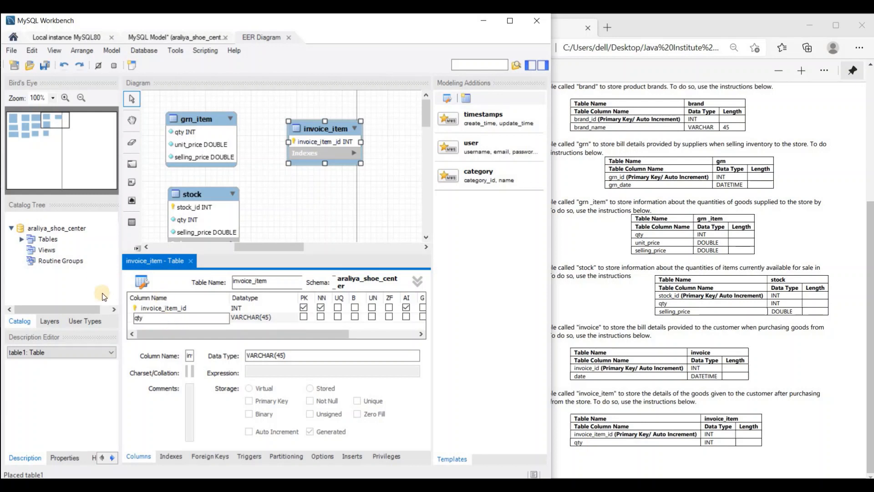
{"action": "left_click", "coordinate": [257, 317]}
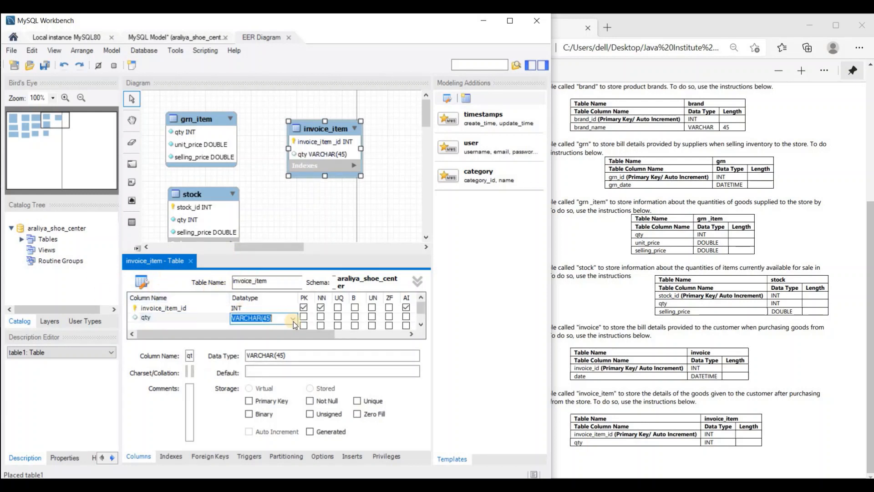
{"action": "left_click", "coordinate": [293, 318]}
{"action": "left_click", "coordinate": [251, 60]}
{"action": "left_click", "coordinate": [363, 228]}
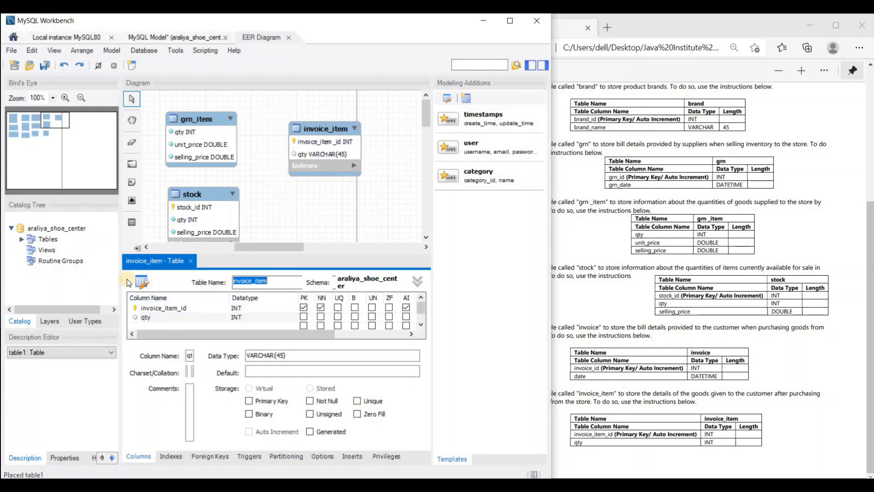
Close the invoice_item table editor and move the invoice_item table slightly up and to the left, level with grn_item
{"action": "left_click", "coordinate": [189, 265]}
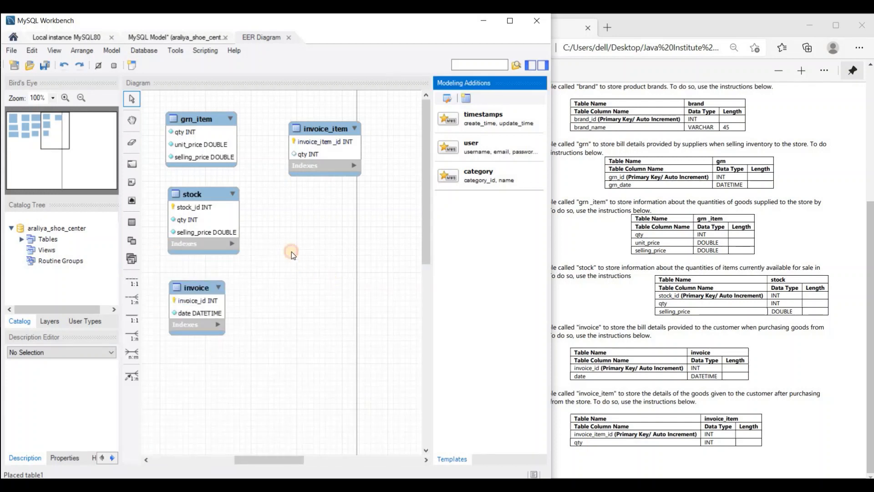
{"action": "left_click_drag", "start_coordinate": [303, 150], "coordinate": [297, 145]}
{"action": "left_click", "coordinate": [330, 206]}
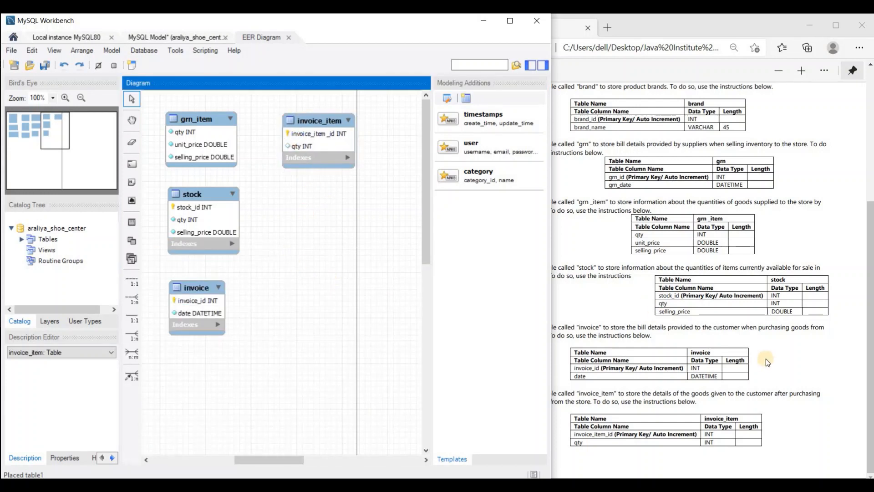
Reopen the invoice_item table, mark its qty column as not null and close the table editor
{"action": "left_click", "coordinate": [557, 325]}
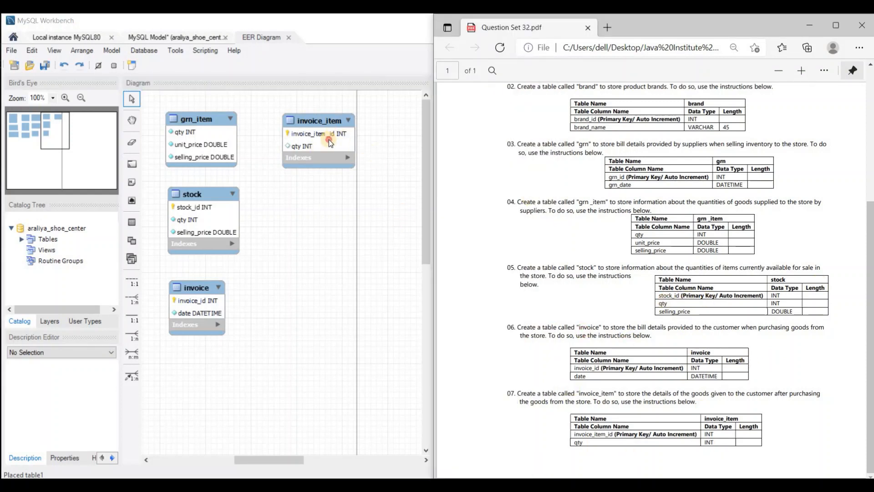
{"action": "left_click", "coordinate": [329, 140]}
{"action": "double_click", "coordinate": [327, 137]}
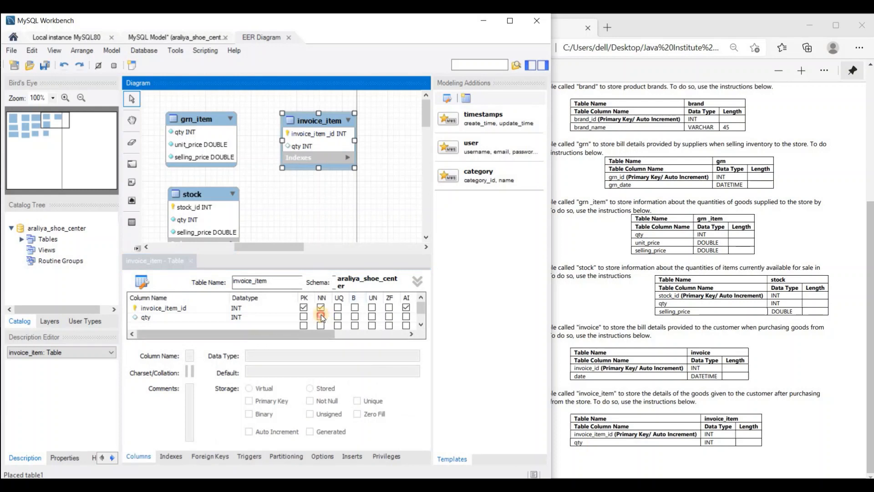
{"action": "left_click", "coordinate": [321, 316]}
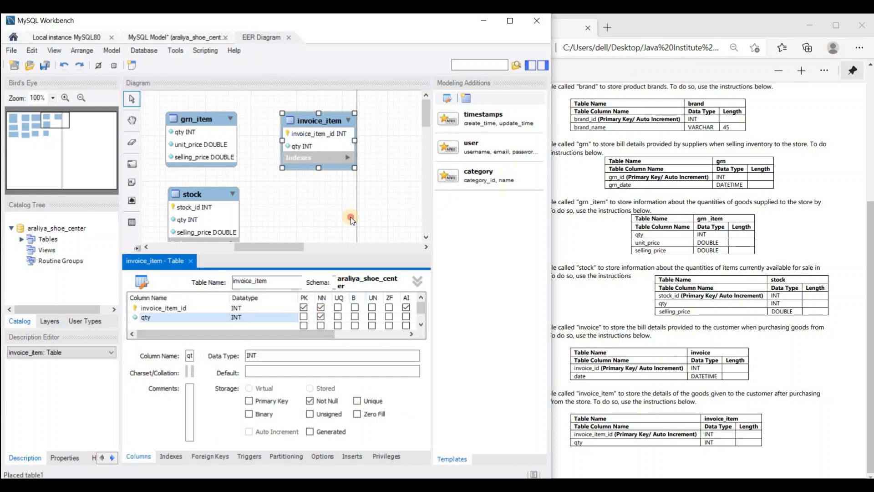
{"action": "left_click", "coordinate": [184, 262]}
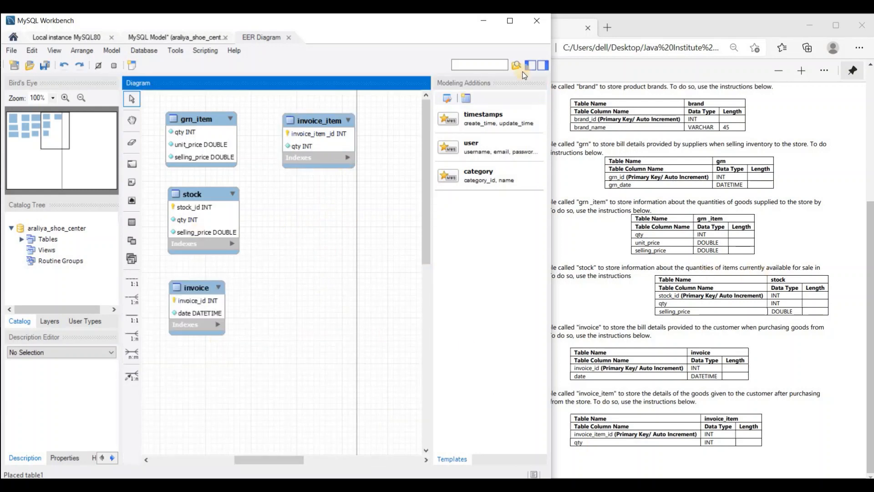
Maximize the modelling window and bring the product, brand and grn tables into view beside the new tables
{"action": "left_click", "coordinate": [510, 20]}
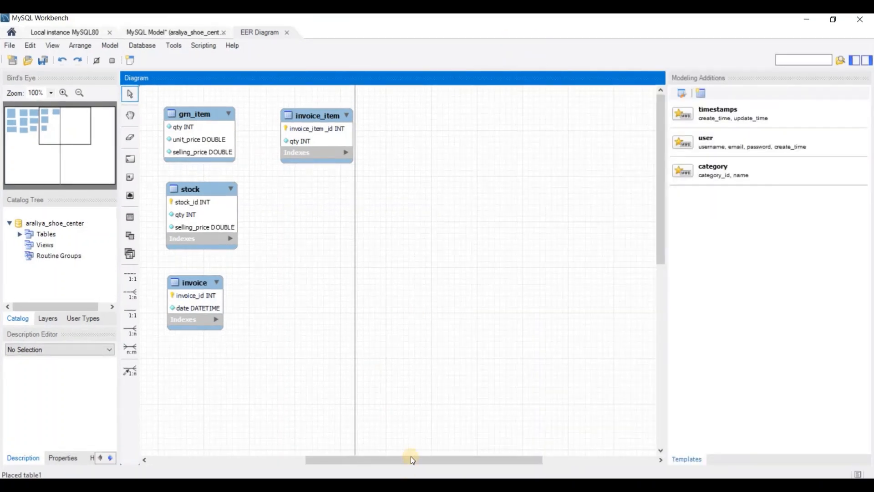
{"action": "left_click_drag", "start_coordinate": [407, 457], "coordinate": [321, 453]}
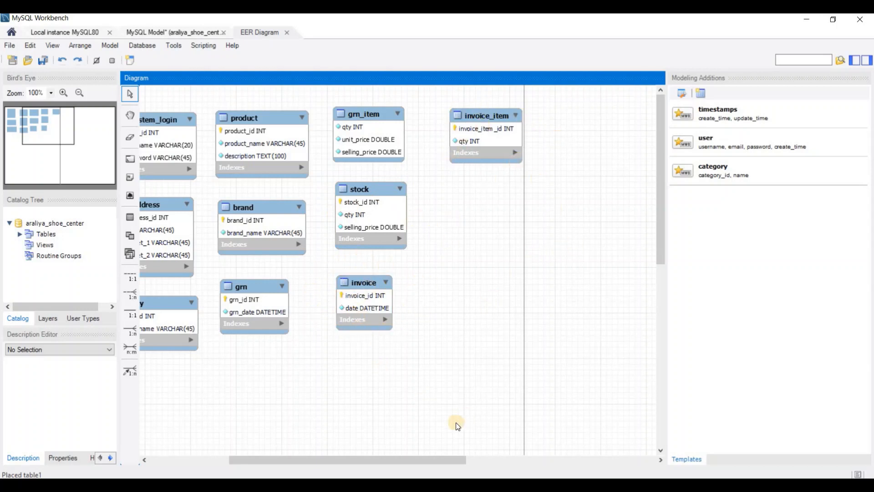
Switch to the Question Set 32 PDF, maximize it and review the table instructions from the introduction through the invoice table
{"action": "key", "text": "alt+Tab"}
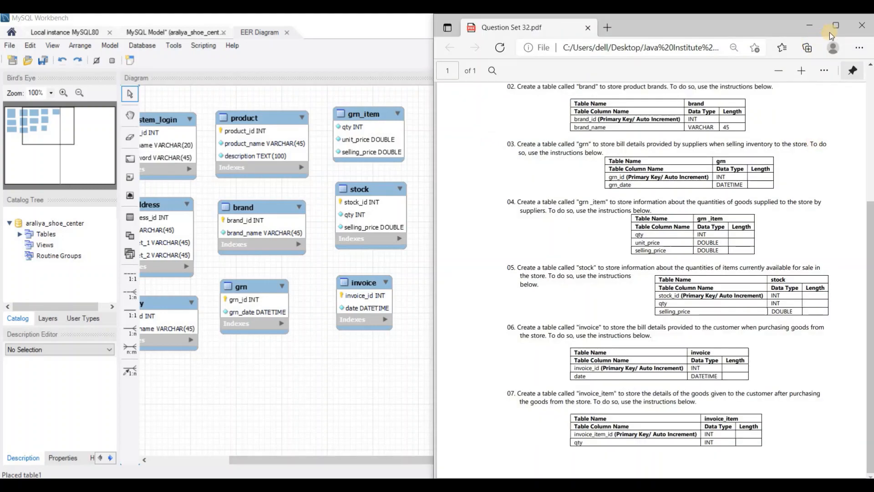
{"action": "left_click", "coordinate": [835, 20]}
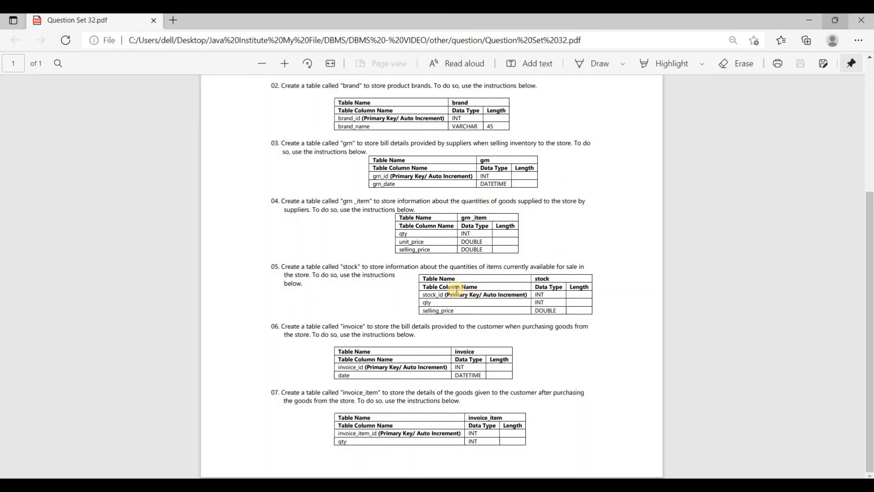
{"action": "scroll", "coordinate": [476, 289], "scroll_direction": "up", "scroll_amount": 3}
{"action": "scroll", "coordinate": [493, 282], "scroll_direction": "up", "scroll_amount": 8}
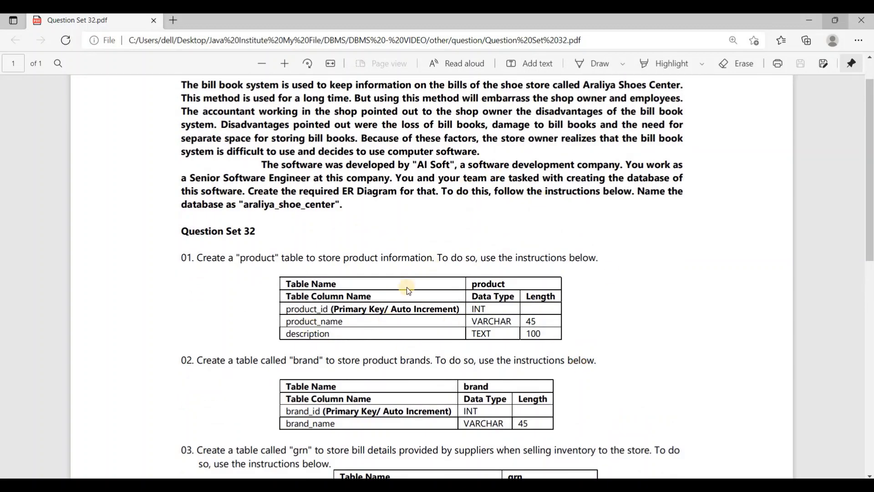
{"action": "scroll", "coordinate": [270, 258], "scroll_direction": "up", "scroll_amount": 1}
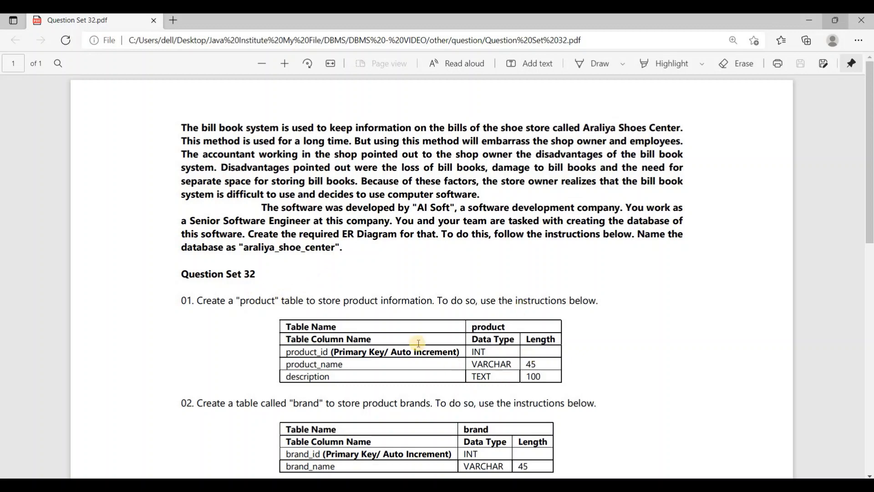
{"action": "scroll", "coordinate": [269, 184], "scroll_direction": "down", "scroll_amount": 2}
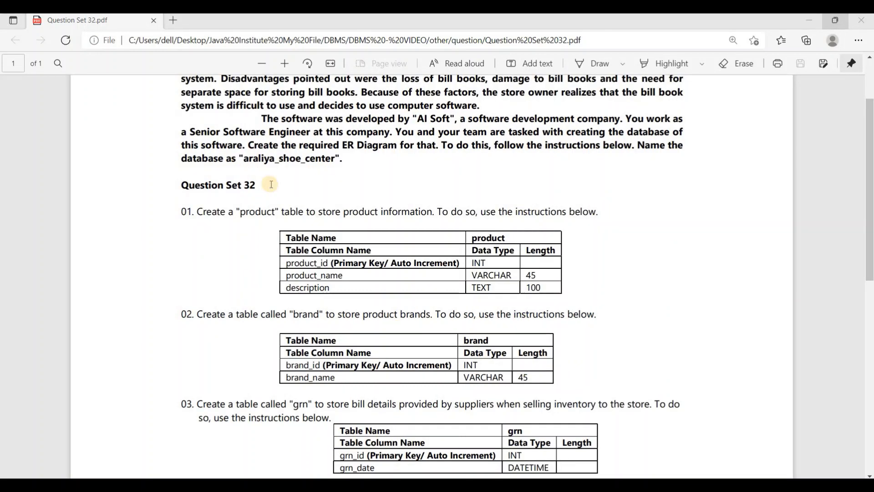
{"action": "scroll", "coordinate": [293, 332], "scroll_direction": "down", "scroll_amount": 7}
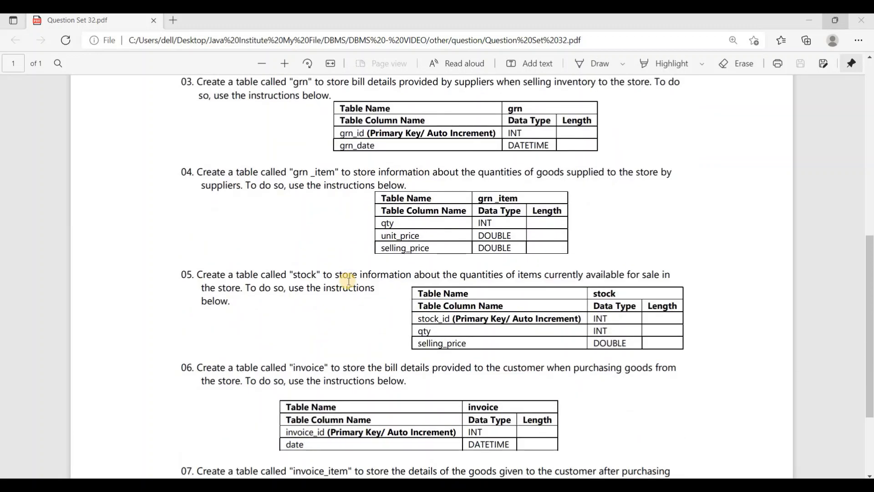